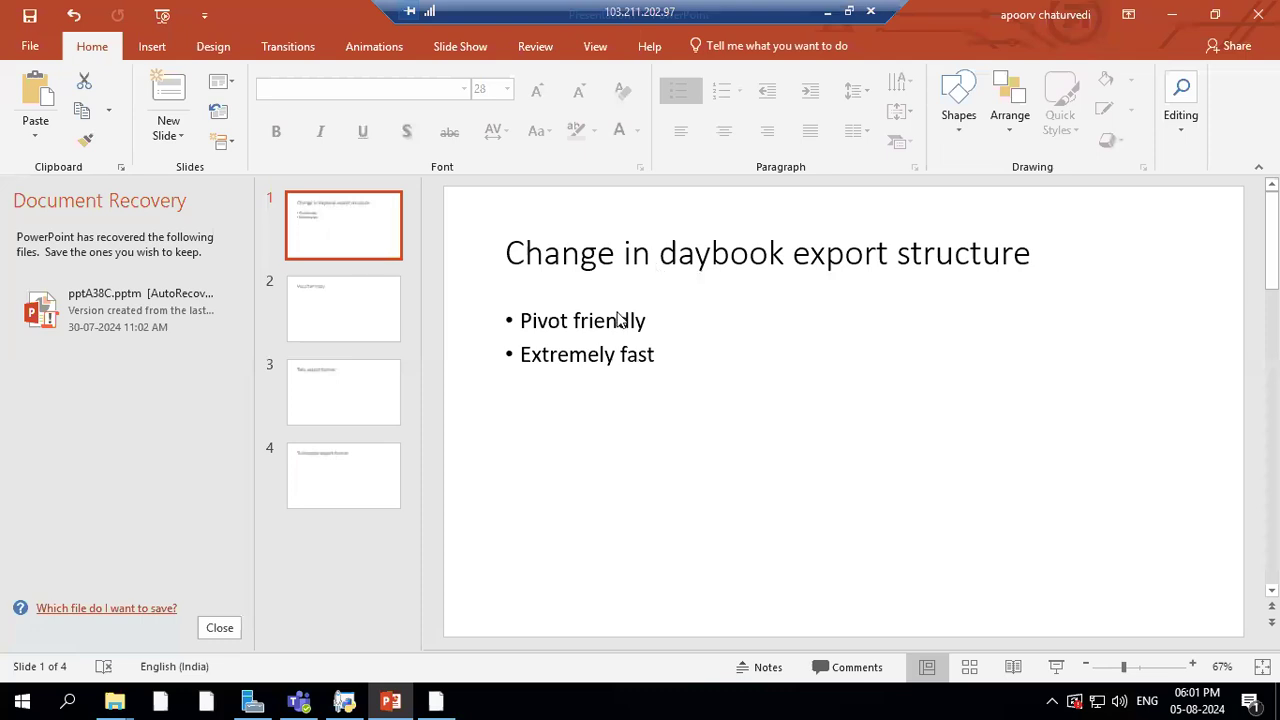
# View the Voucher copy slide in PowerPoint, then bring TallyPrime's Gateway of Tally forward.
pyautogui.click(360, 324)
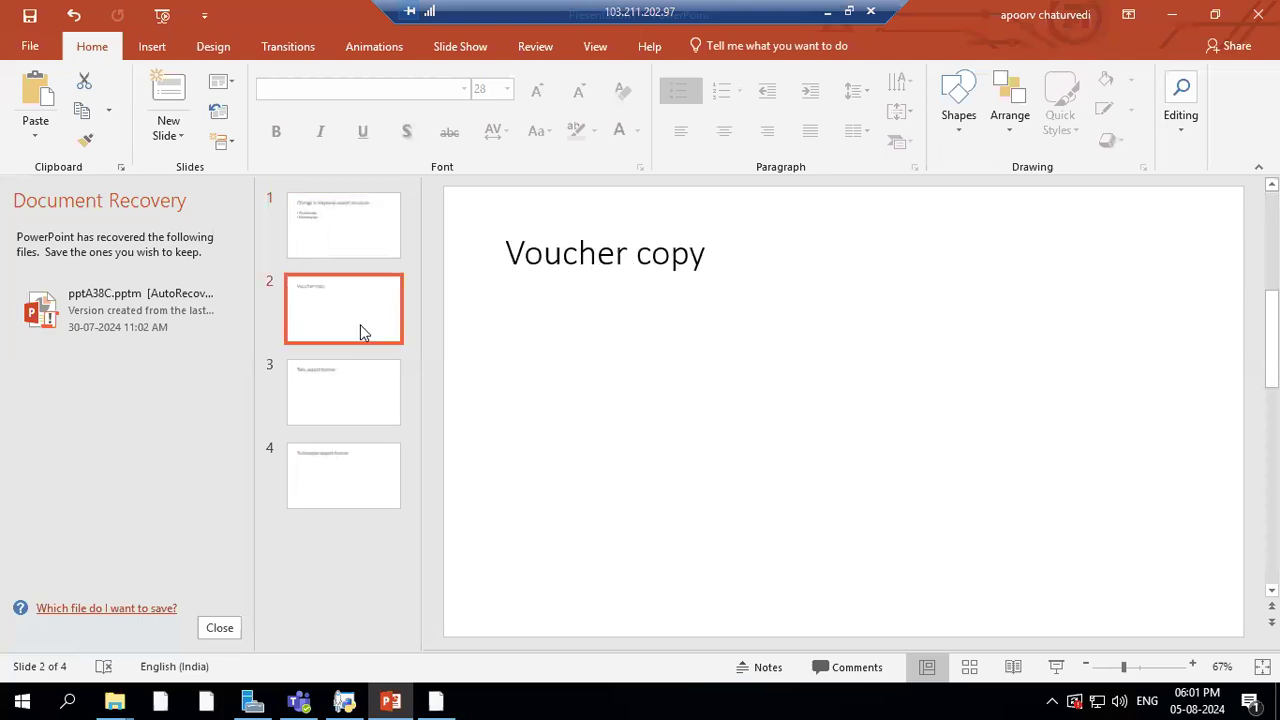
pyautogui.click(434, 701)
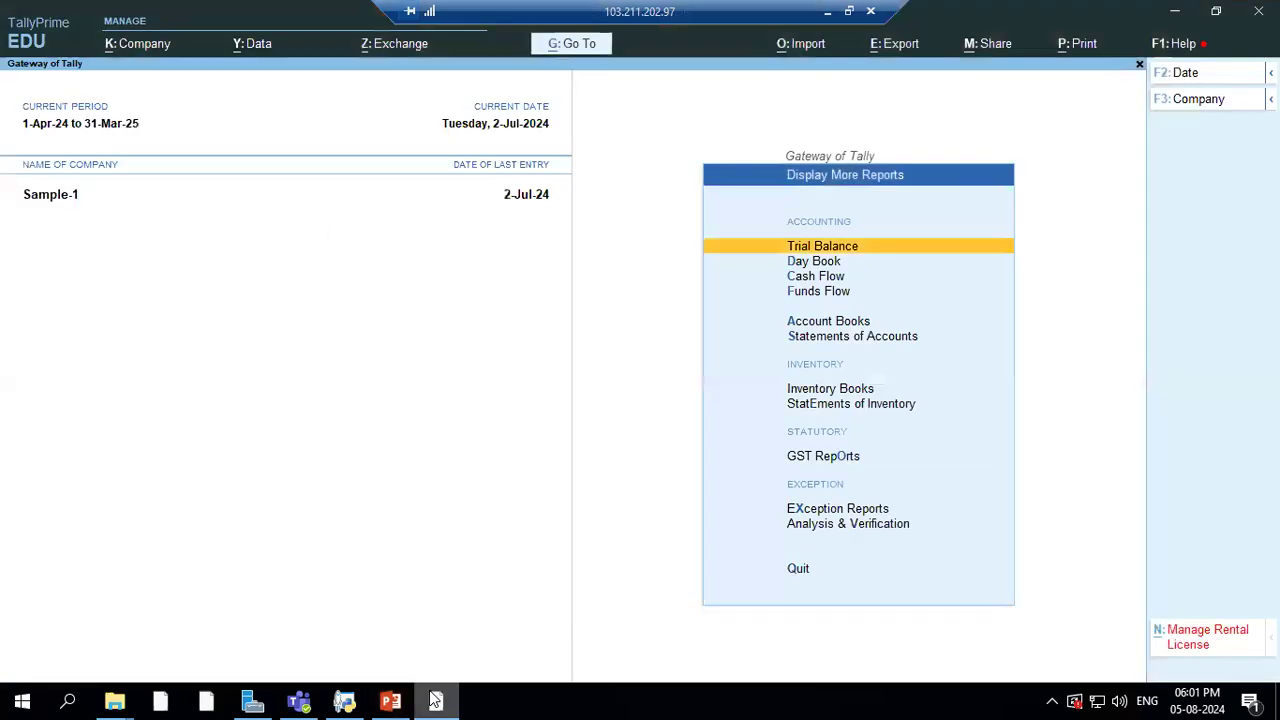
# Open the 2-Jul-24 Day Book and IQUBX PVT LTD's purchase voucher 10.
pyautogui.click(798, 568)
pyautogui.click(815, 314)
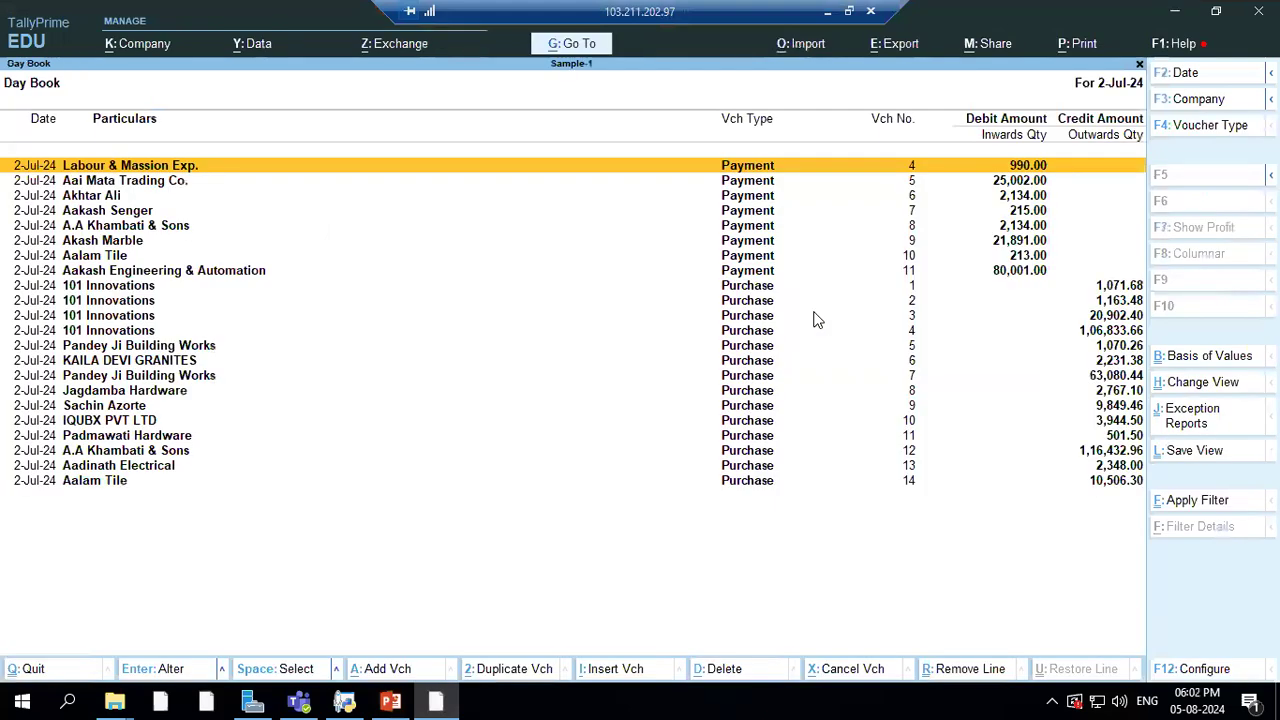
pyautogui.doubleClick(744, 421)
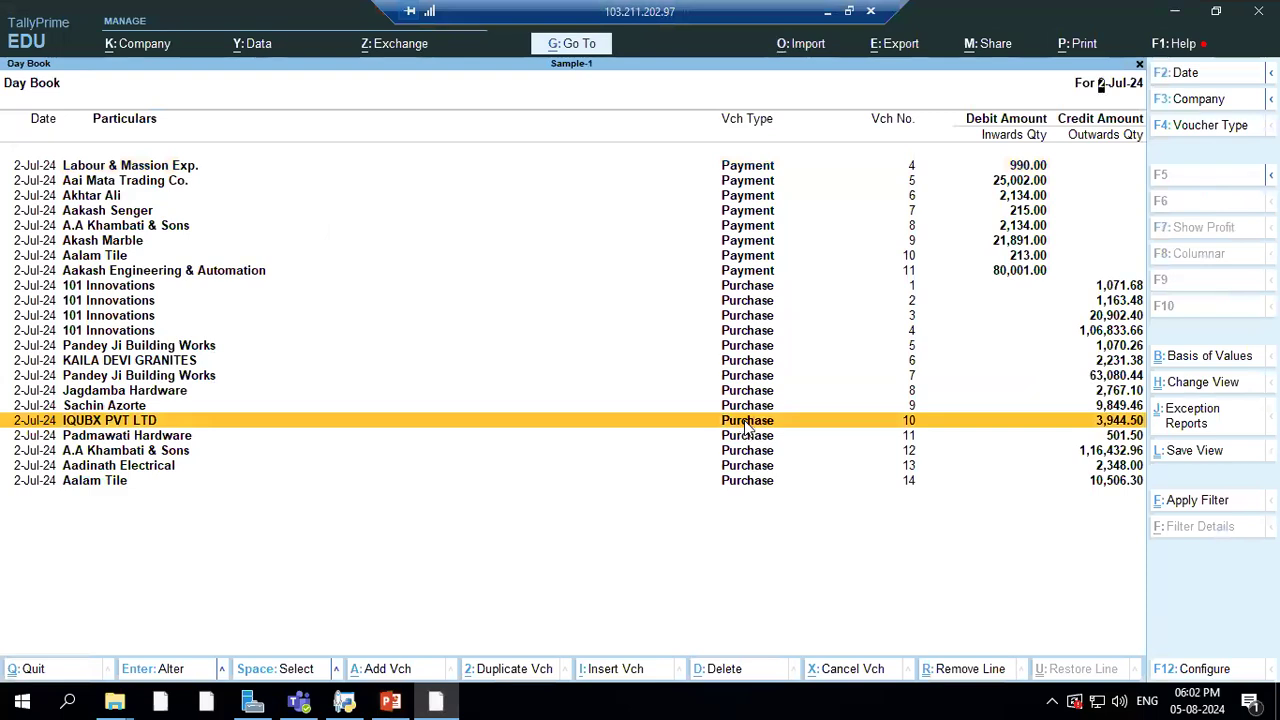
# Enter a Duct Work rate of 3432 in voucher 10, then quit the voucher.
pyautogui.press('Return')
pyautogui.press('Return')
pyautogui.press('Return')
pyautogui.press('Return')
pyautogui.press('Return')
pyautogui.press('Return')
pyautogui.press('Return')
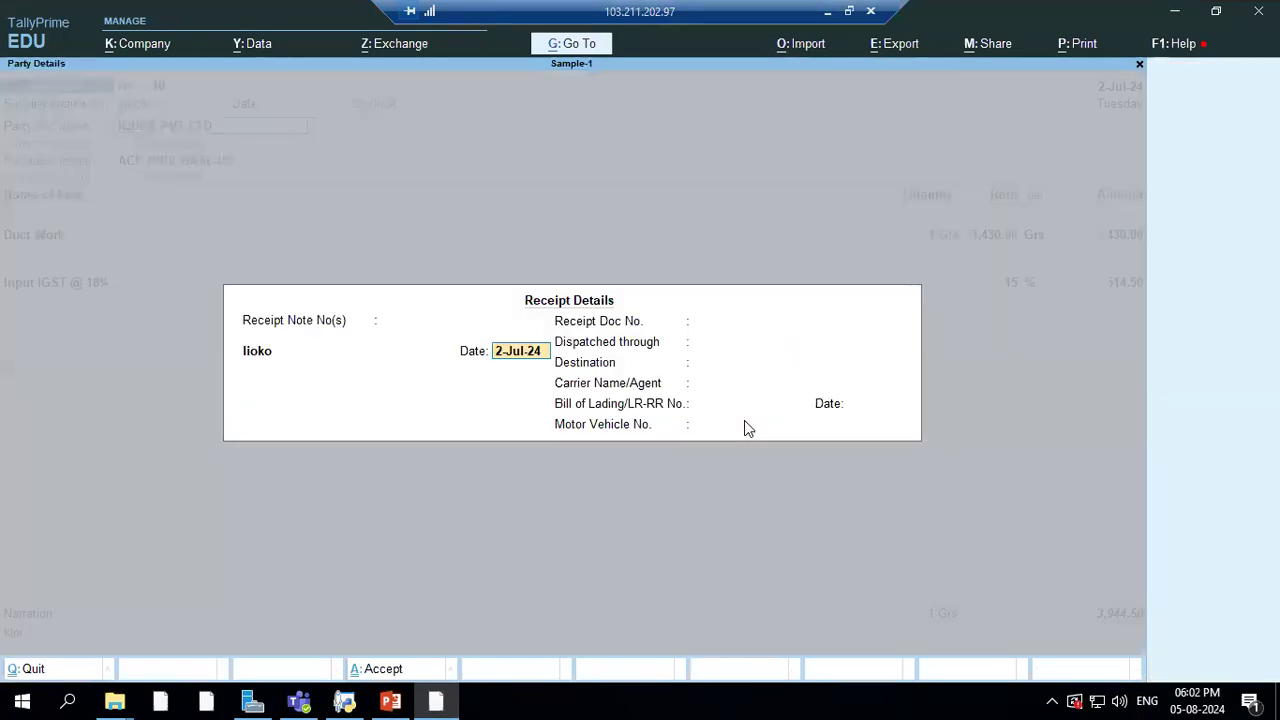
pyautogui.press('Return')
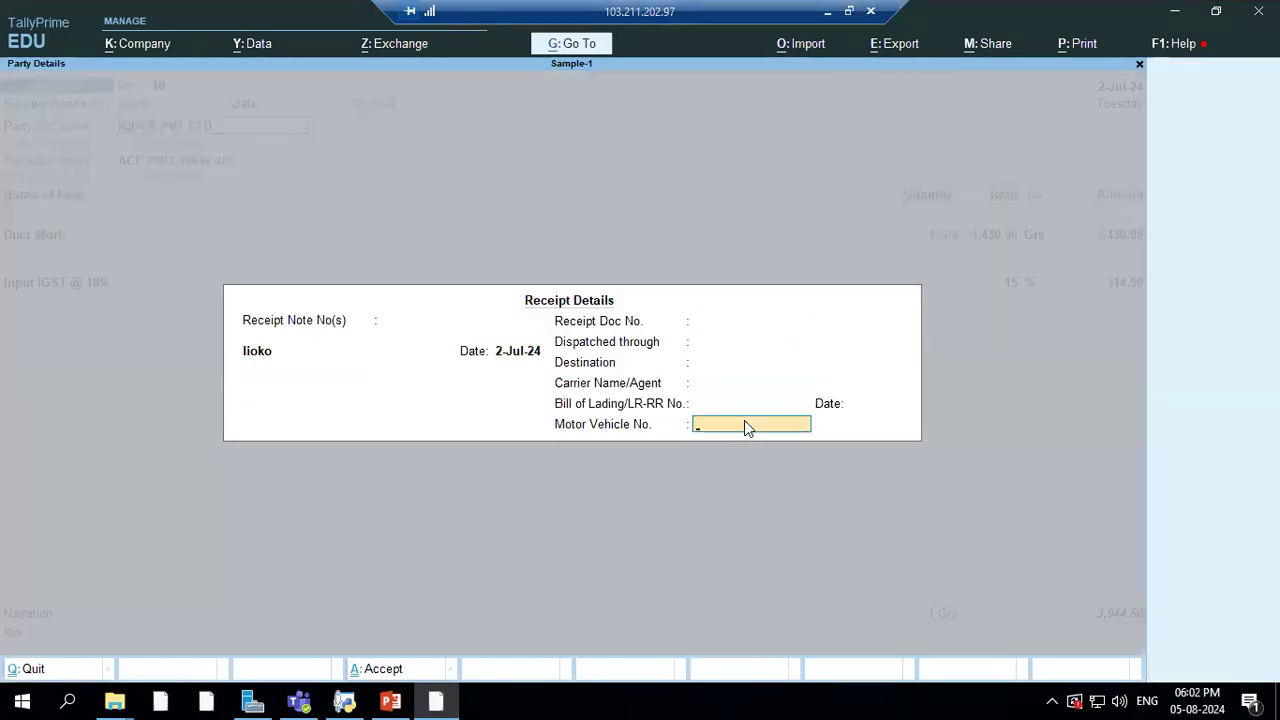
pyautogui.press('Return')
pyautogui.press('Return')
pyautogui.press('Return')
pyautogui.press('Return')
pyautogui.press('Return')
pyautogui.press('Return')
pyautogui.press('Return')
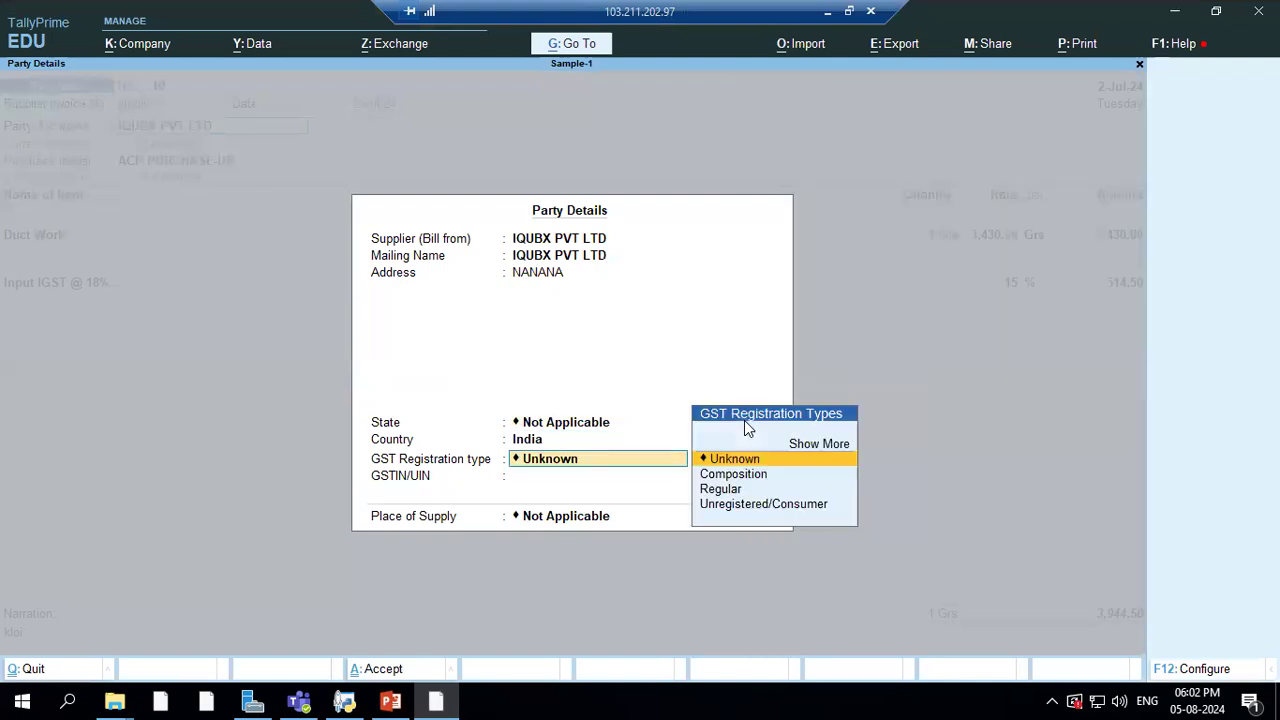
pyautogui.press('Return')
pyautogui.press('Return')
pyautogui.press('Return')
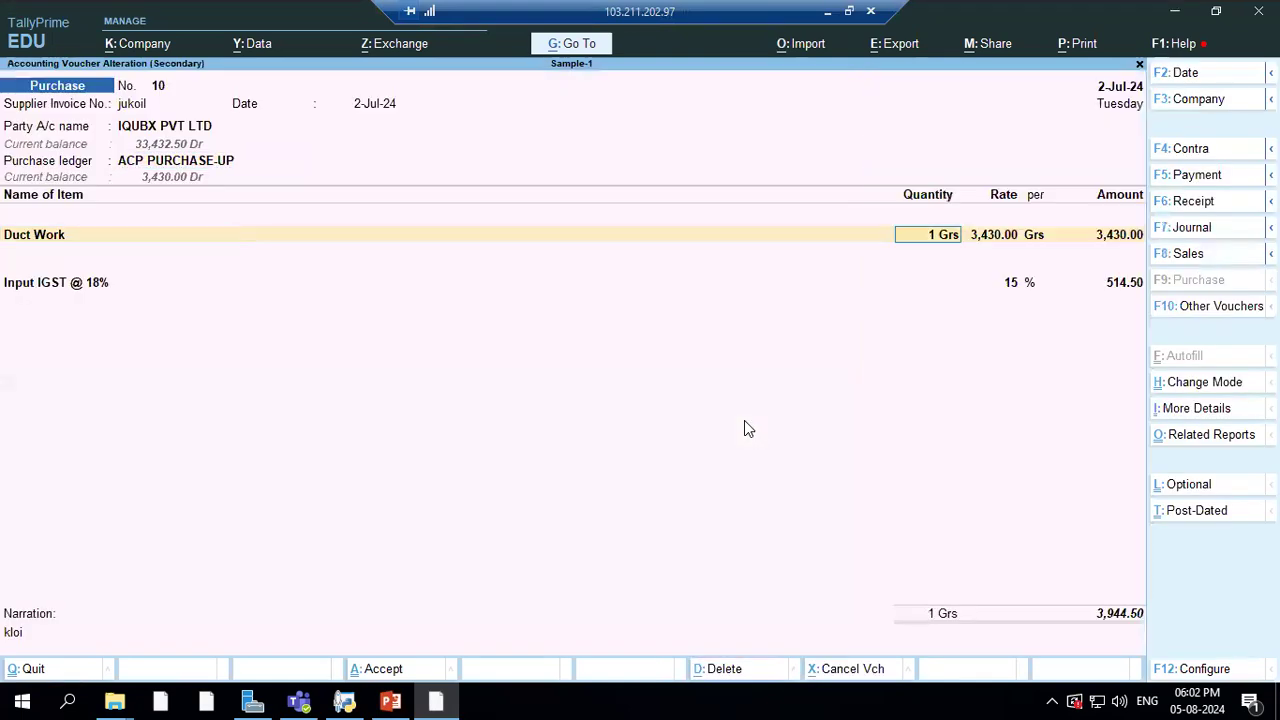
pyautogui.press('Return')
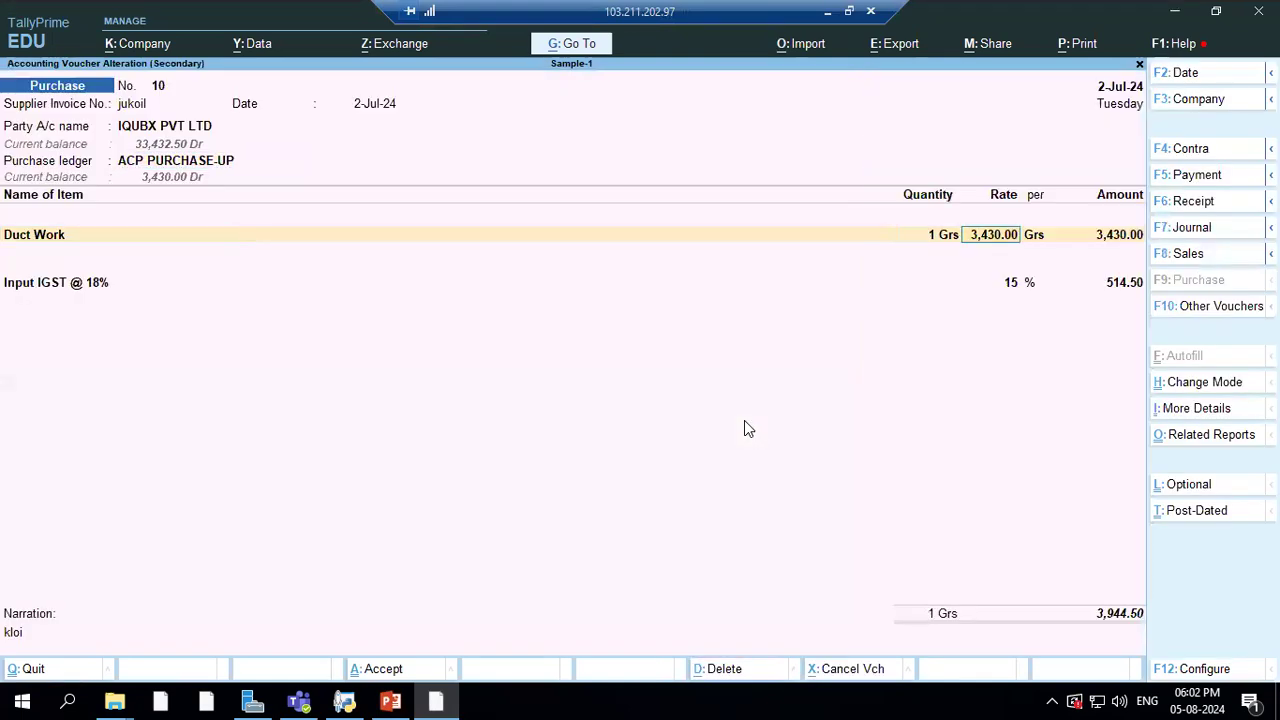
pyautogui.write('3432')
pyautogui.press('Return')
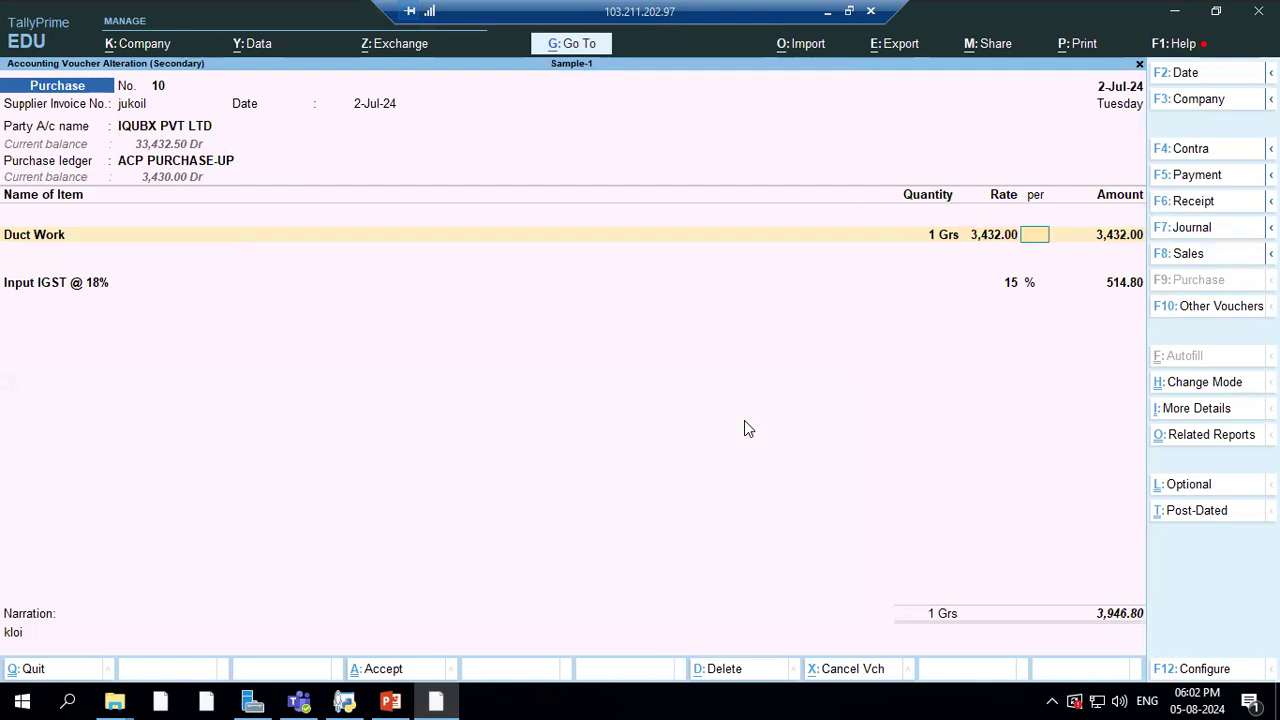
pyautogui.press('Escape')
# Discard the unsaved edits, reopen voucher 10 and set the Duct Work rate to 3,432.00.
pyautogui.press('y')
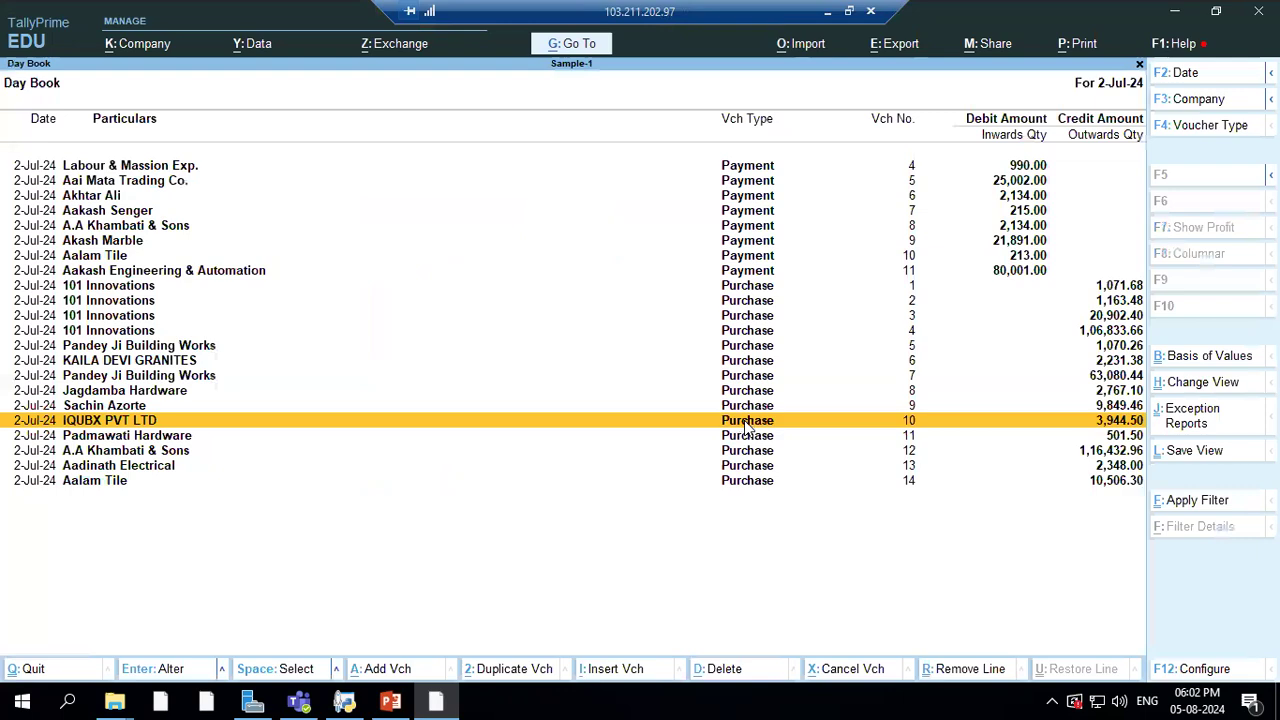
pyautogui.press('Return')
pyautogui.press('Return')
pyautogui.press('Return')
pyautogui.press('Return')
pyautogui.press('Return')
pyautogui.press('Return')
pyautogui.press('Return')
pyautogui.press('Return')
pyautogui.press('Return')
pyautogui.press('Return')
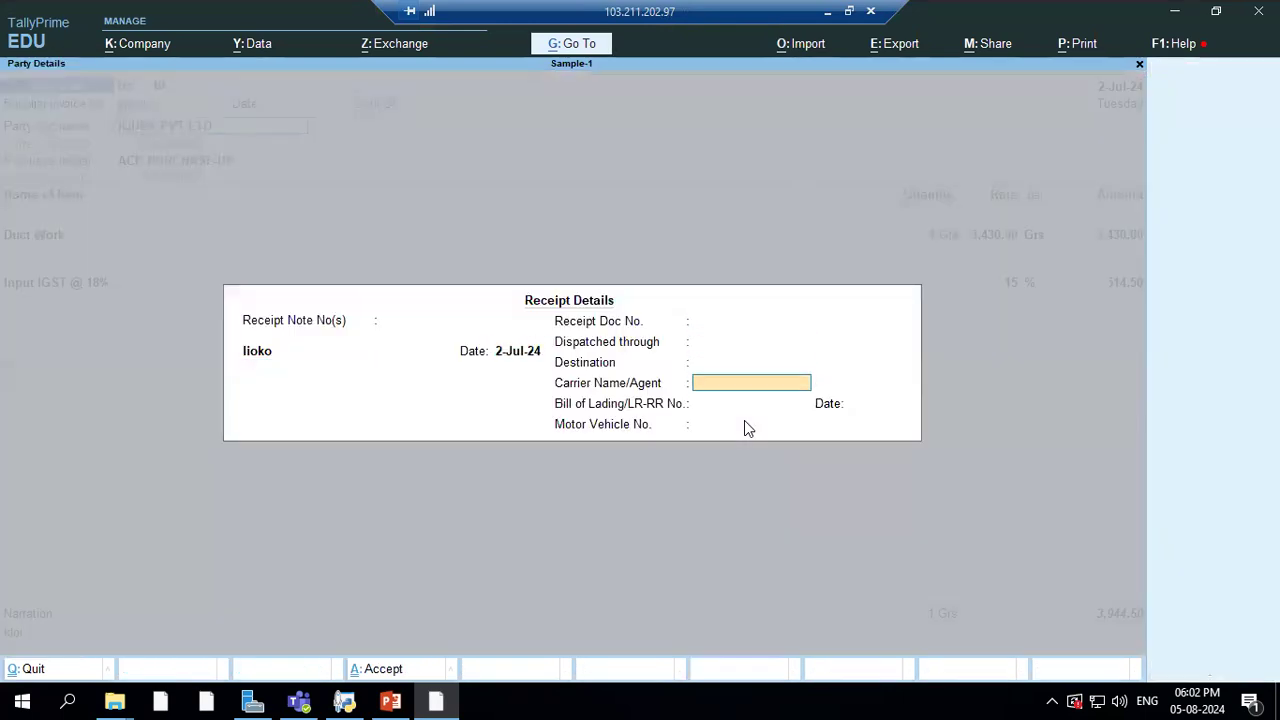
pyautogui.press('Return')
pyautogui.press('Return')
pyautogui.press('Return')
pyautogui.press('Return')
pyautogui.press('Return')
pyautogui.press('Return')
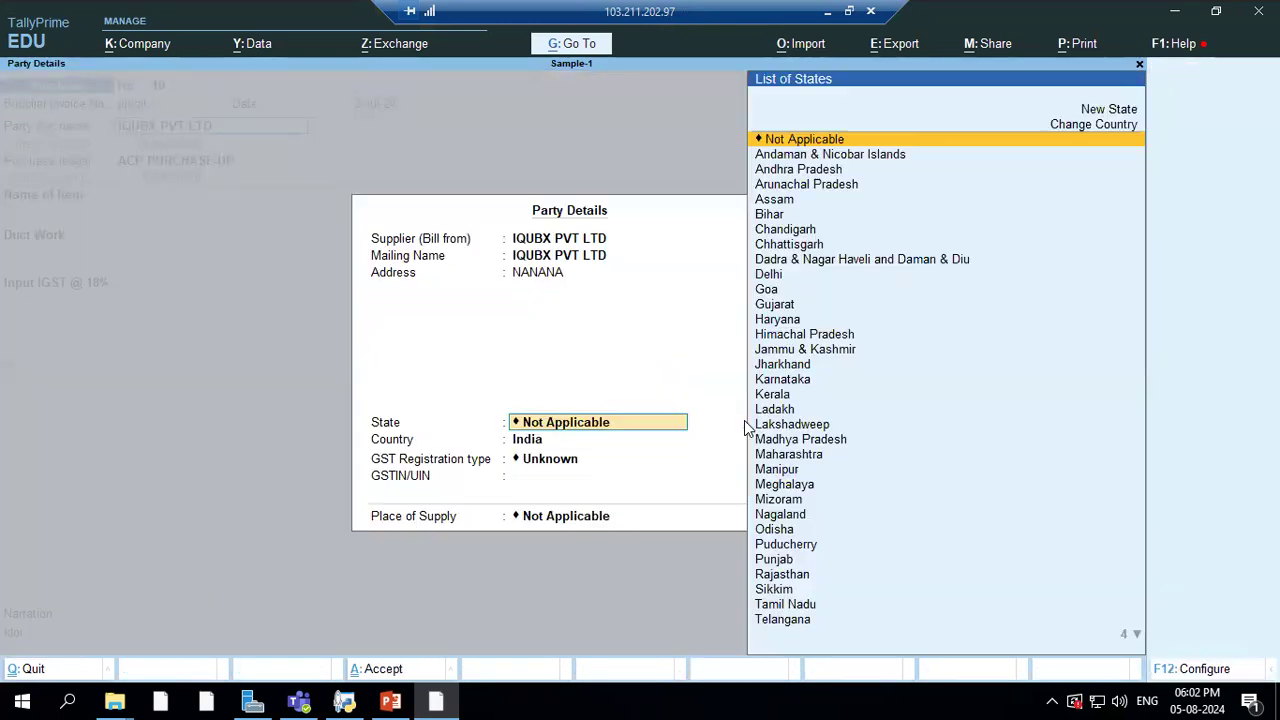
pyautogui.press('Return')
pyautogui.write('3432')
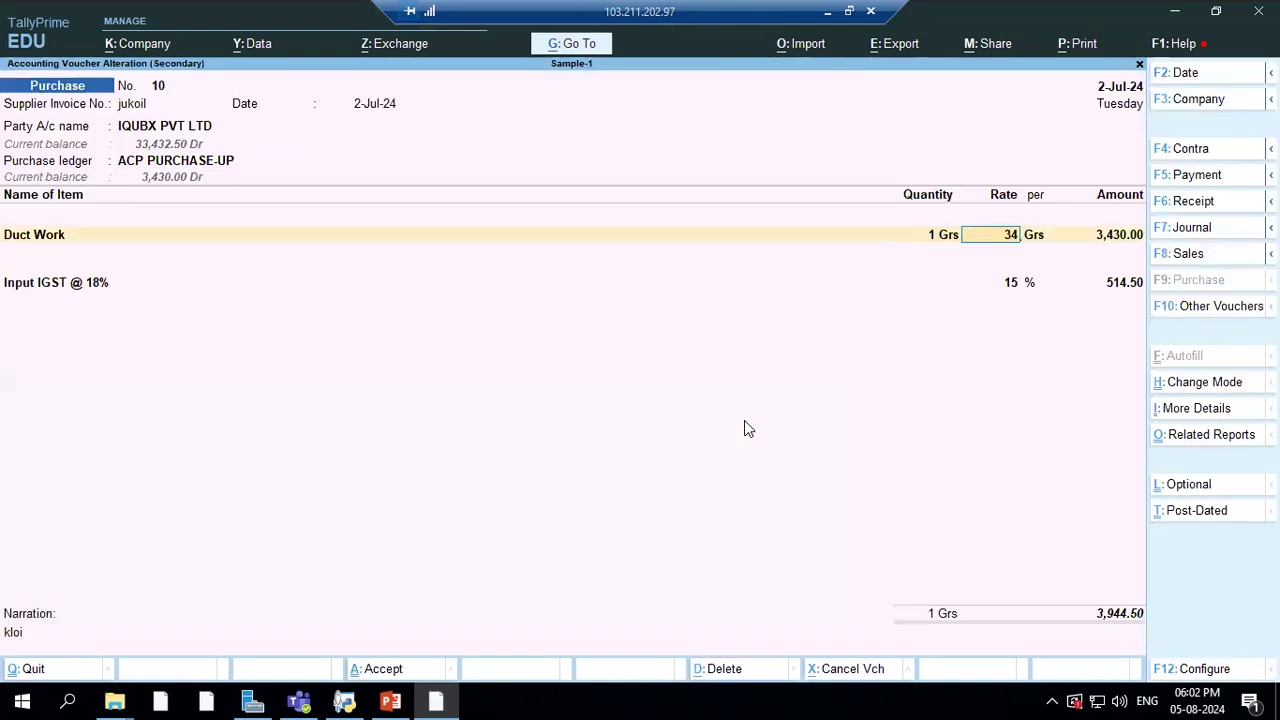
pyautogui.press('Return')
pyautogui.press('Return')
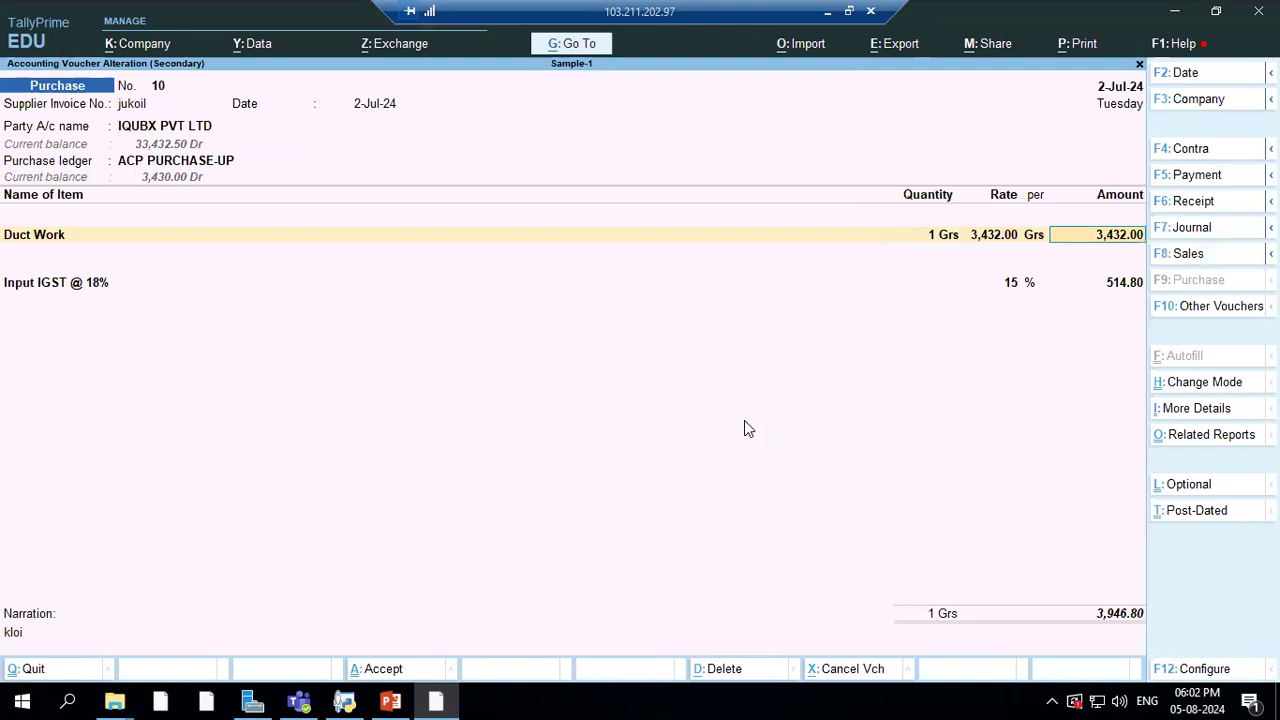
# Change IGST from 15% to 18% and accept voucher 10 at 4,049.76.
pyautogui.press('Return')
pyautogui.press('Return')
pyautogui.press('Return')
pyautogui.press('BackSpace')
pyautogui.press('BackSpace')
pyautogui.write('18')
pyautogui.press('Return')
pyautogui.press('Return')
pyautogui.press('Return')
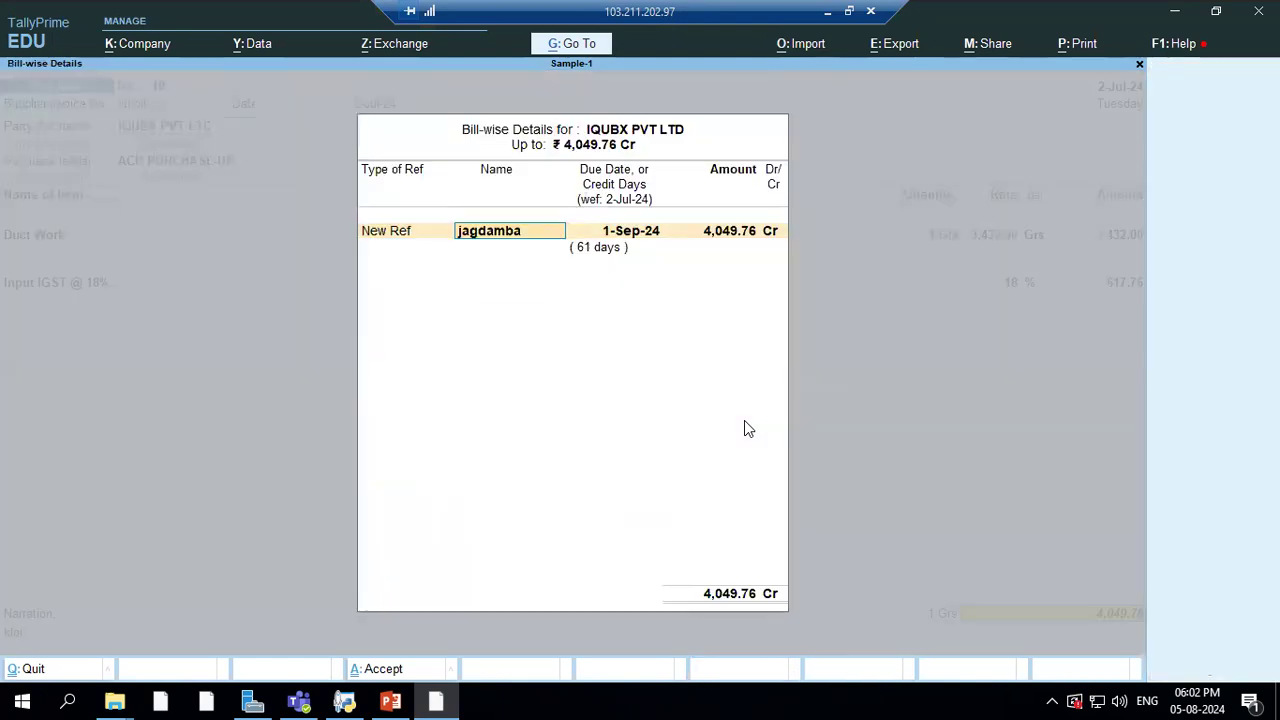
pyautogui.press('Return')
pyautogui.press('Return')
pyautogui.press('Return')
pyautogui.press('Return')
pyautogui.press('Return')
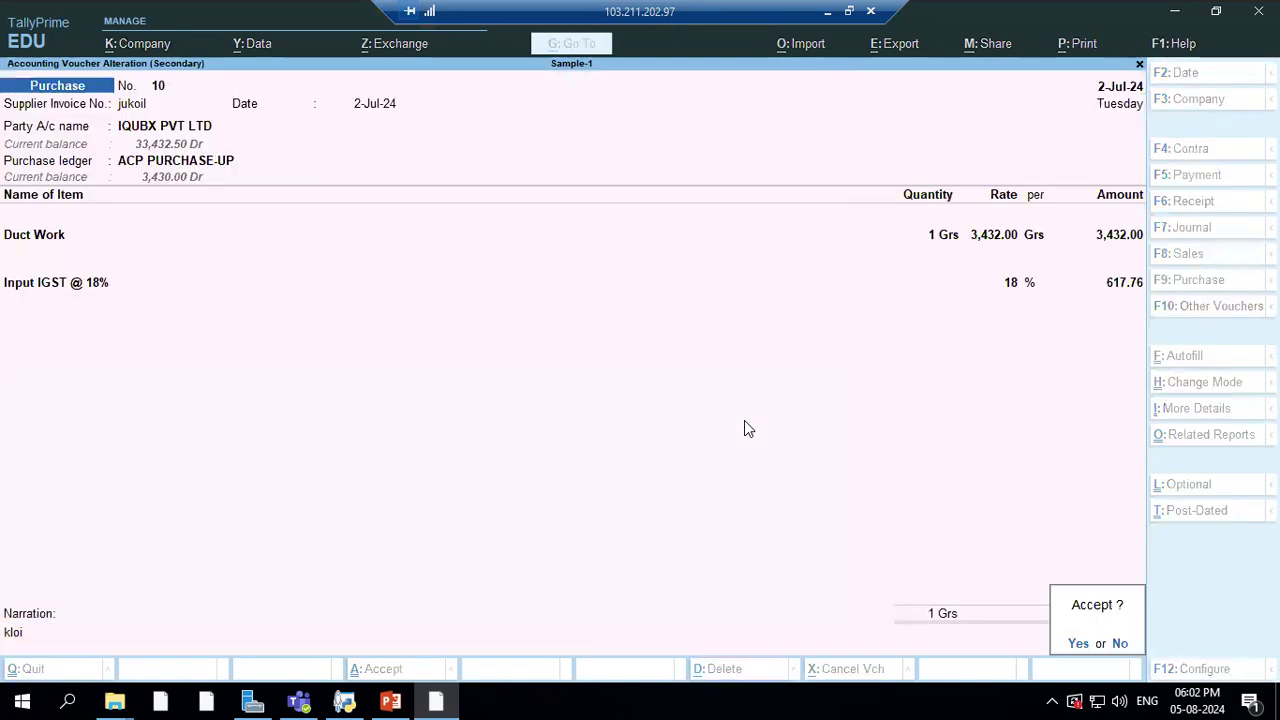
pyautogui.press('Return')
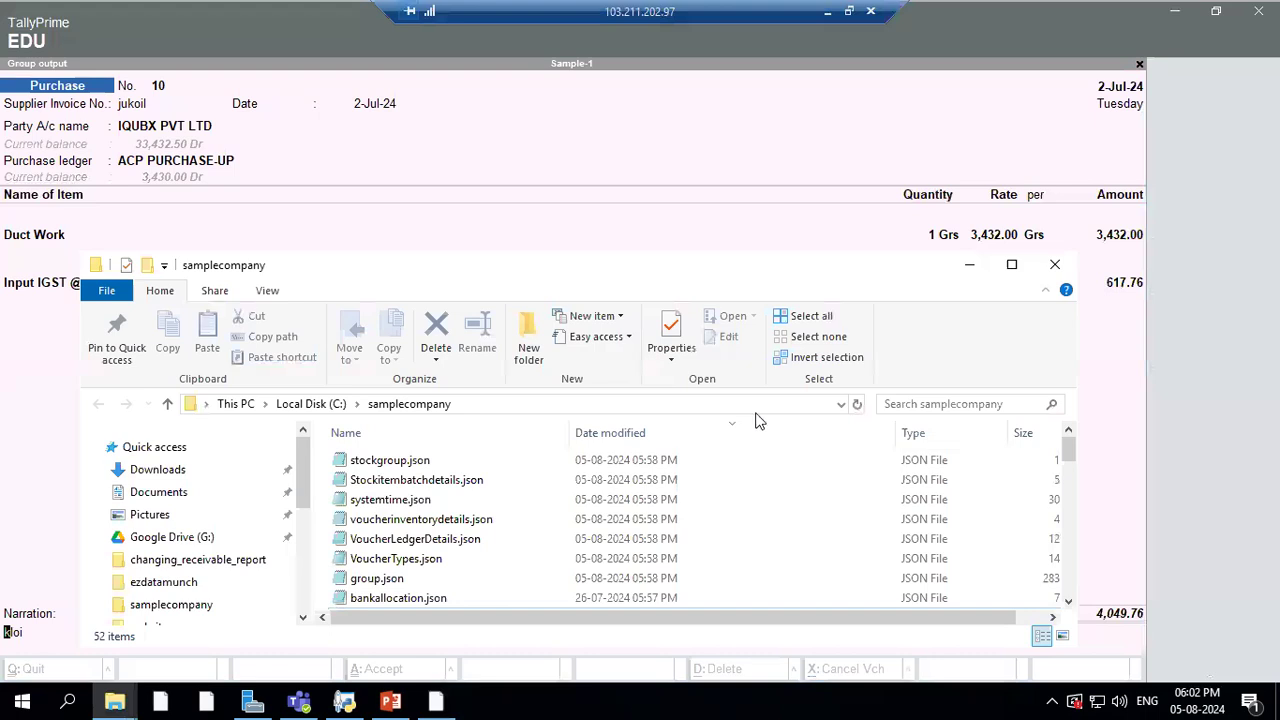
pyautogui.click(968, 265)
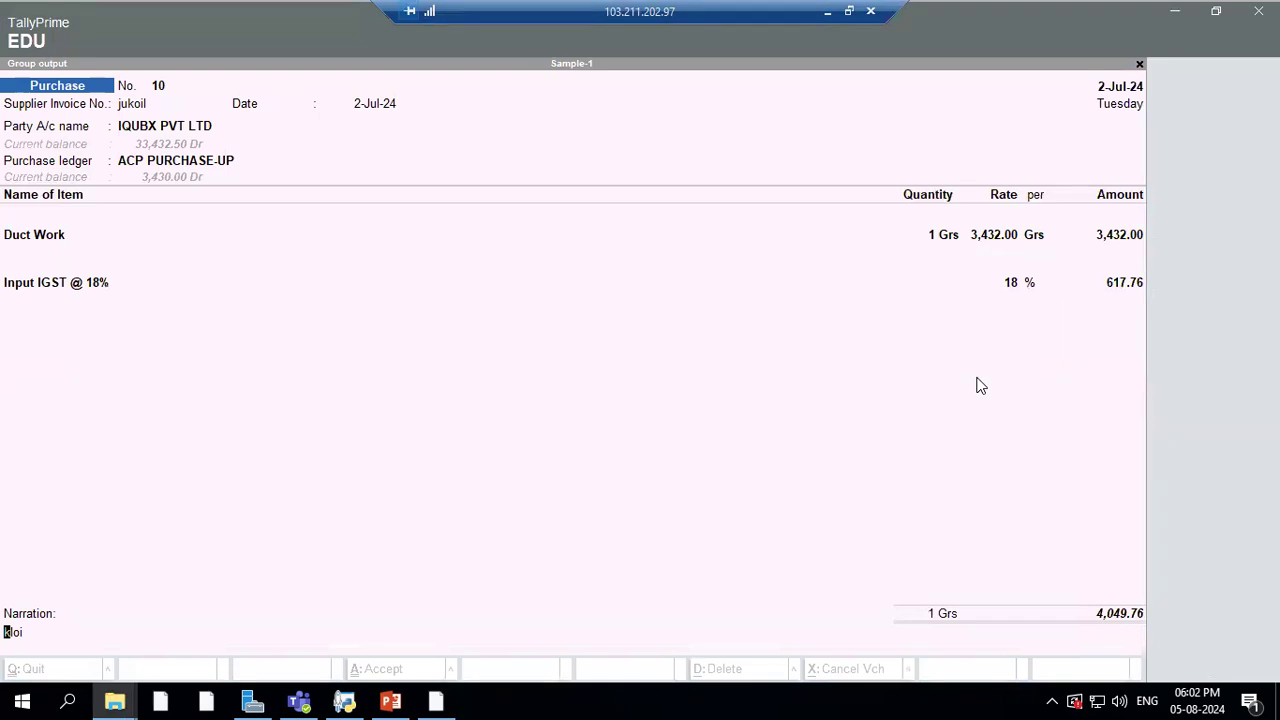
# Check KAILA DEVI GRANITES' voucher 6 in the Day Book, then reopen IQUBX PVT LTD's voucher 10.
pyautogui.press('Escape')
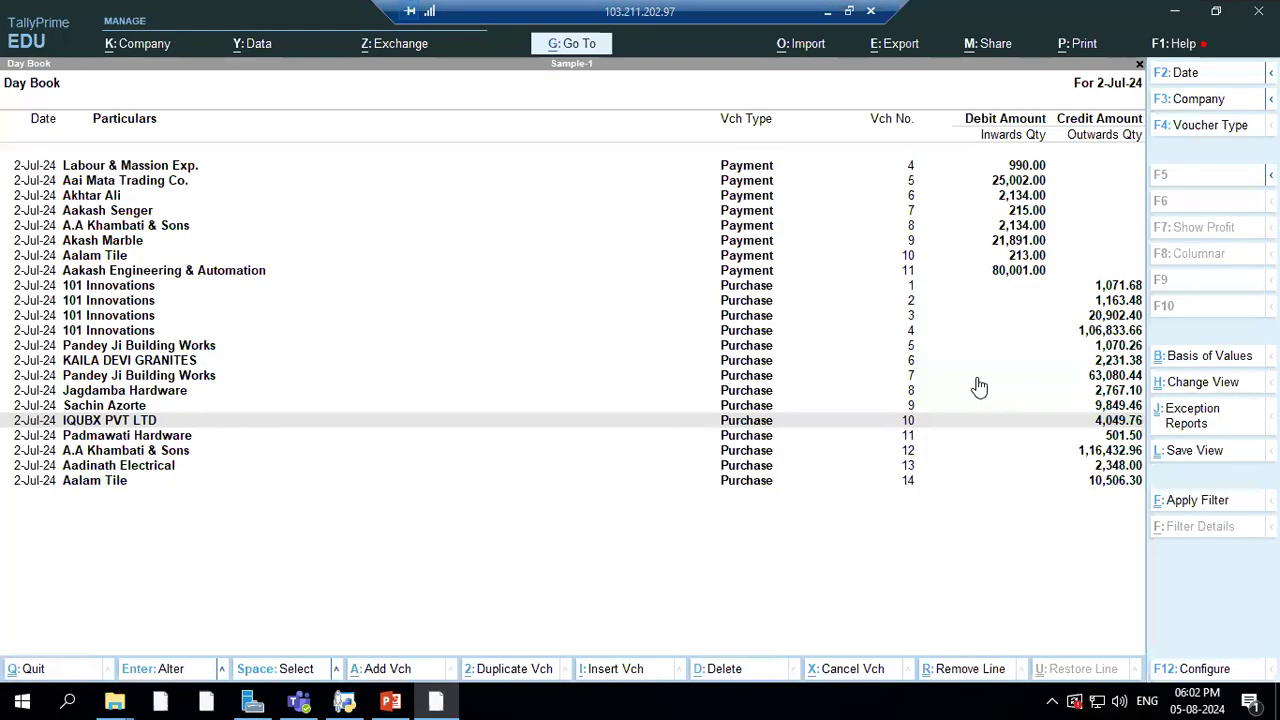
pyautogui.click(979, 380)
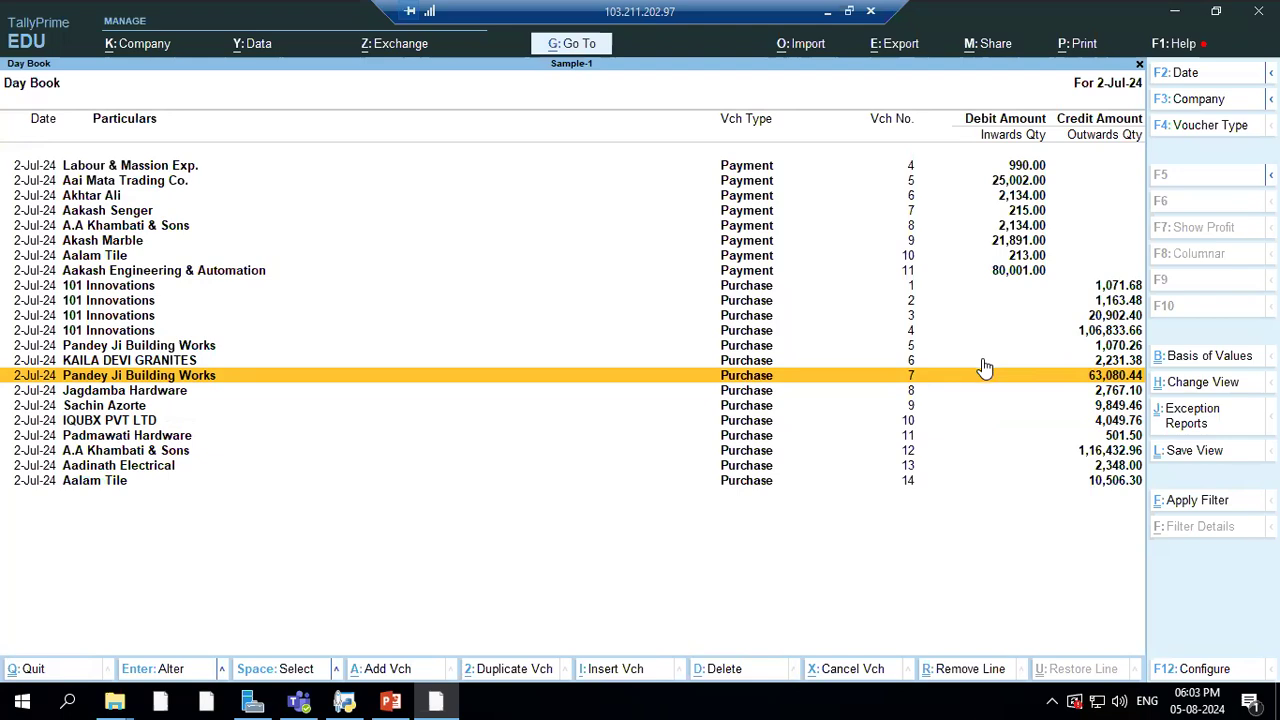
pyautogui.click(983, 361)
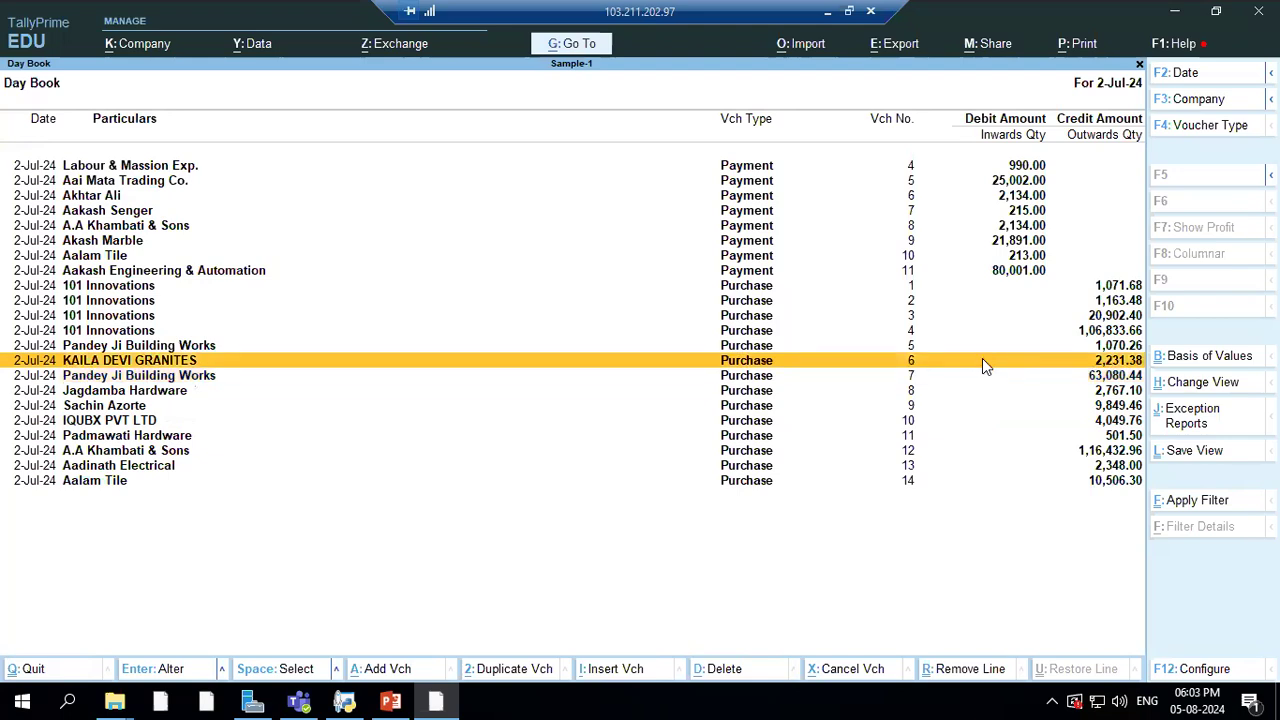
pyautogui.click(982, 363)
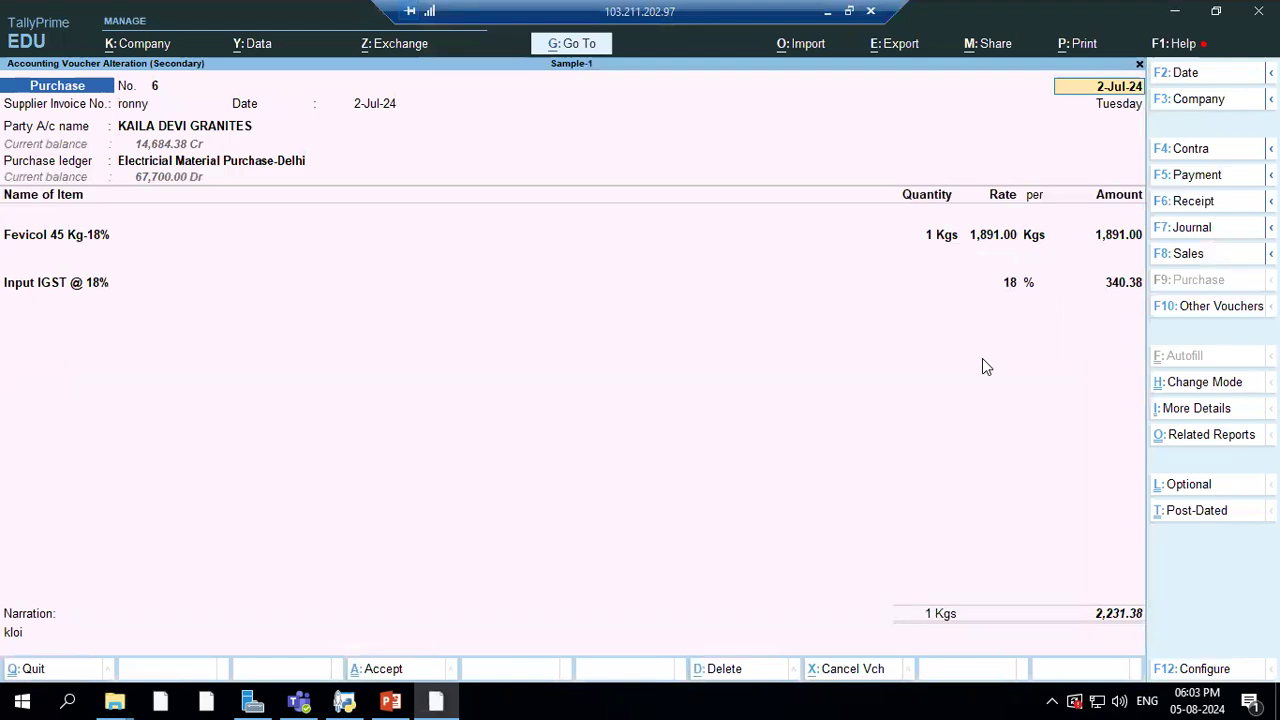
pyautogui.click(50, 670)
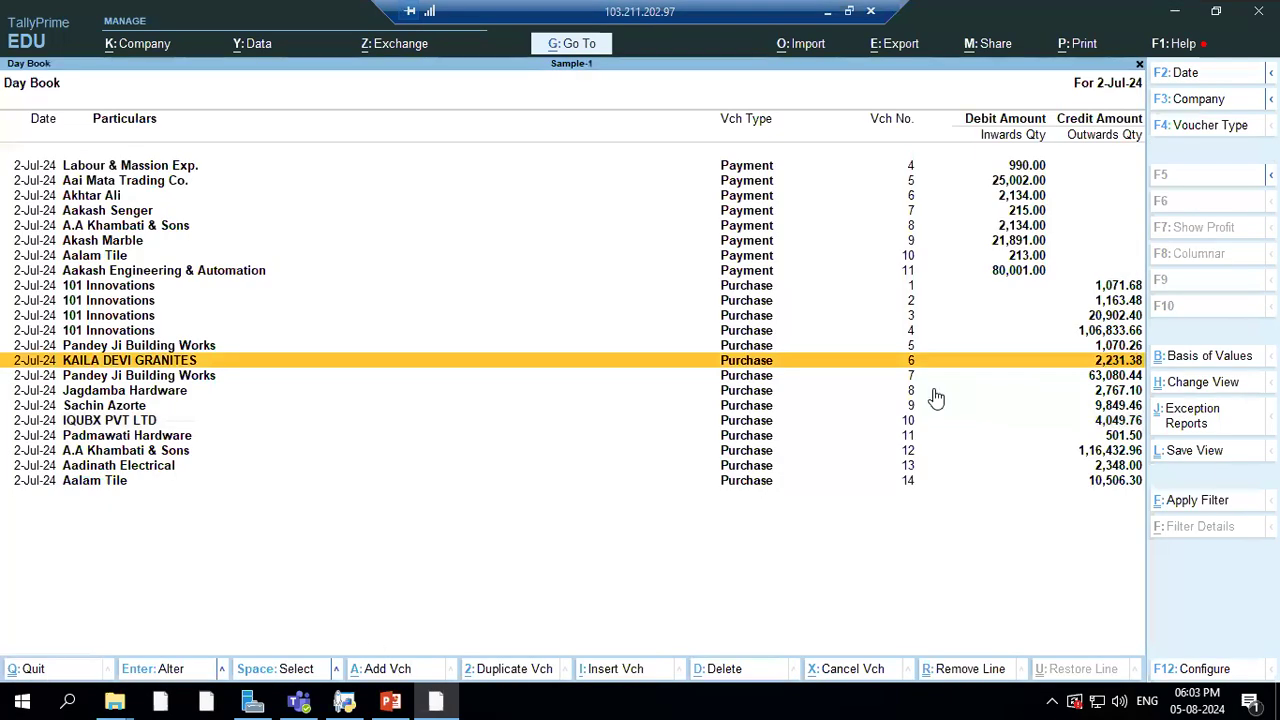
pyautogui.click(1014, 424)
pyautogui.click(1015, 432)
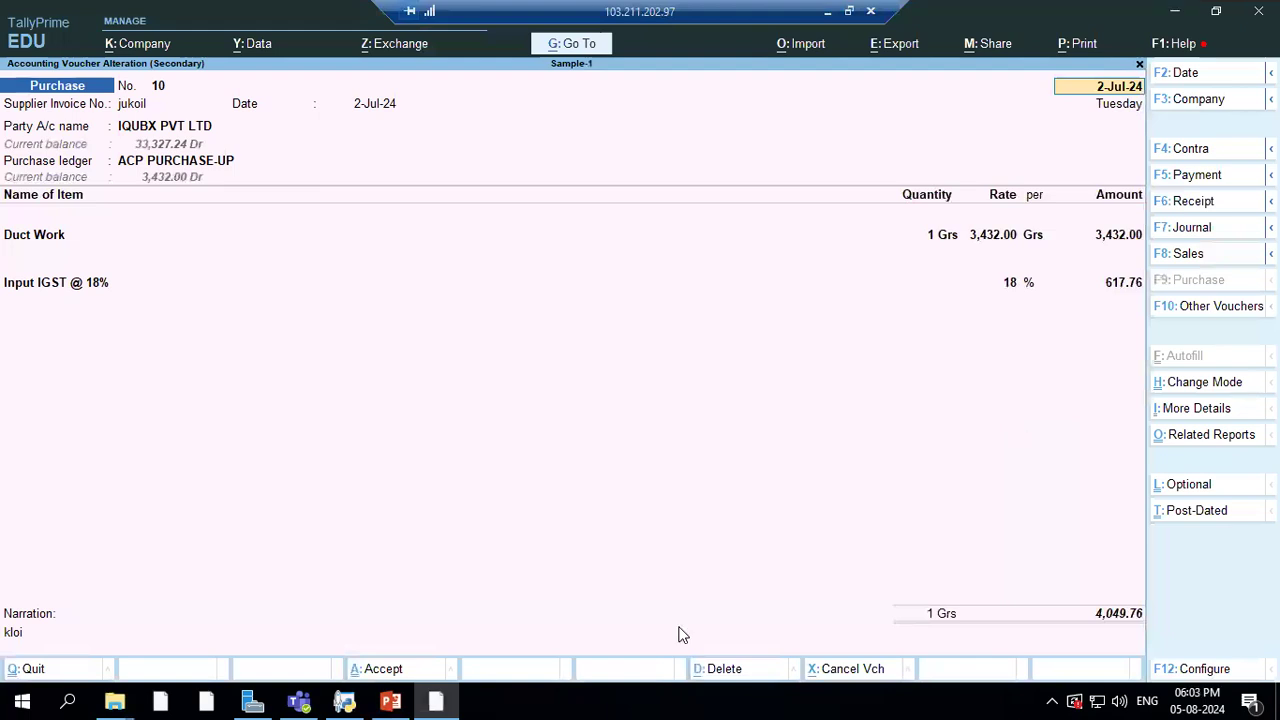
# Launch Snipping Tool by searching 'sn' and move its window aside.
pyautogui.click(72, 700)
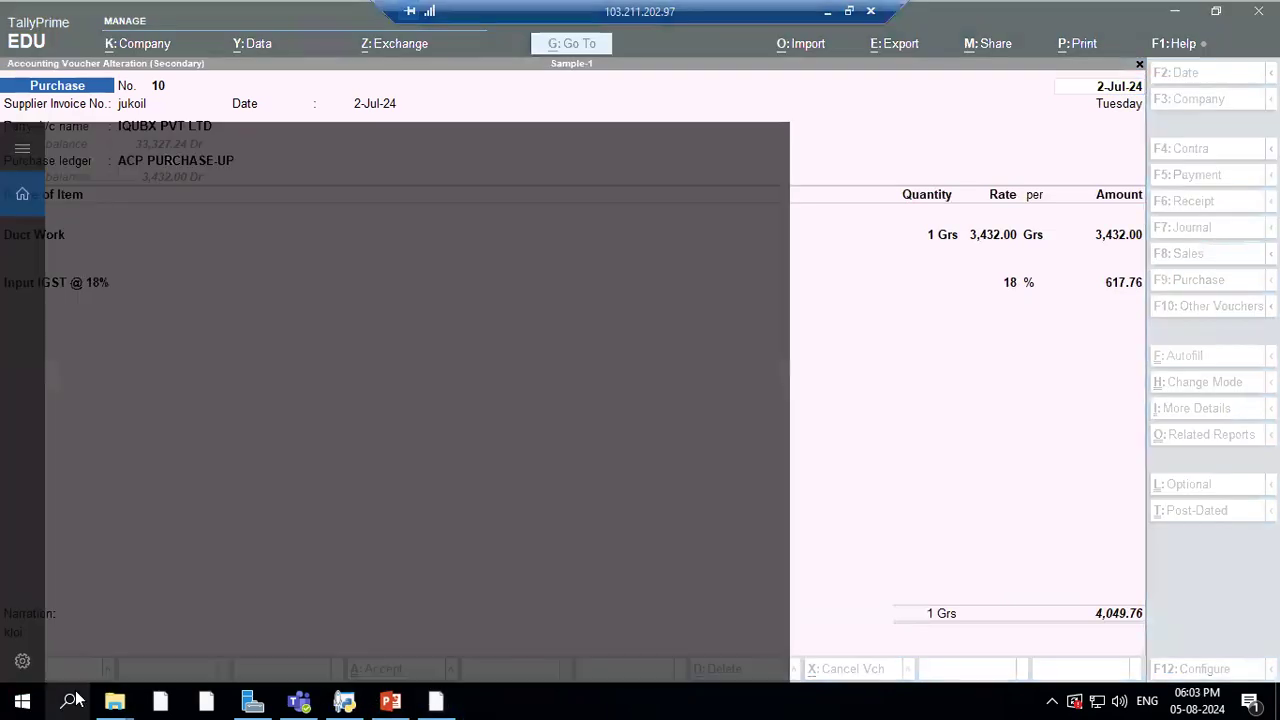
pyautogui.write('sni')
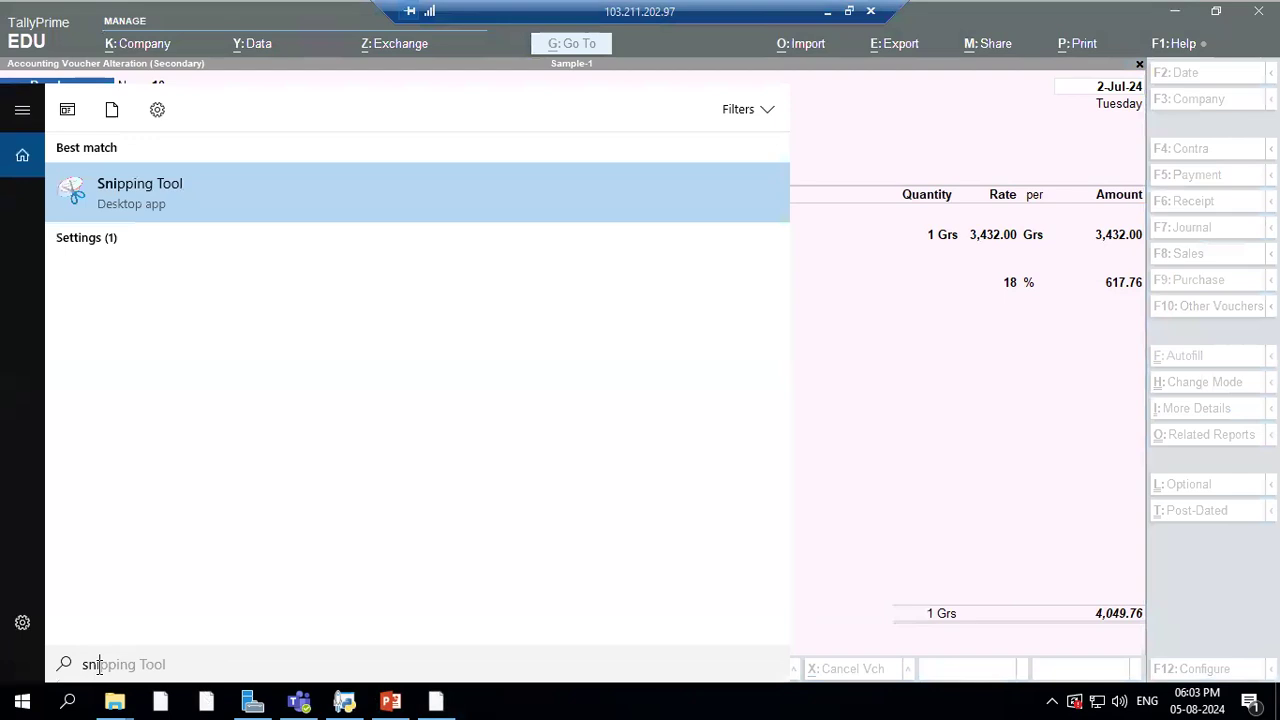
pyautogui.click(122, 195)
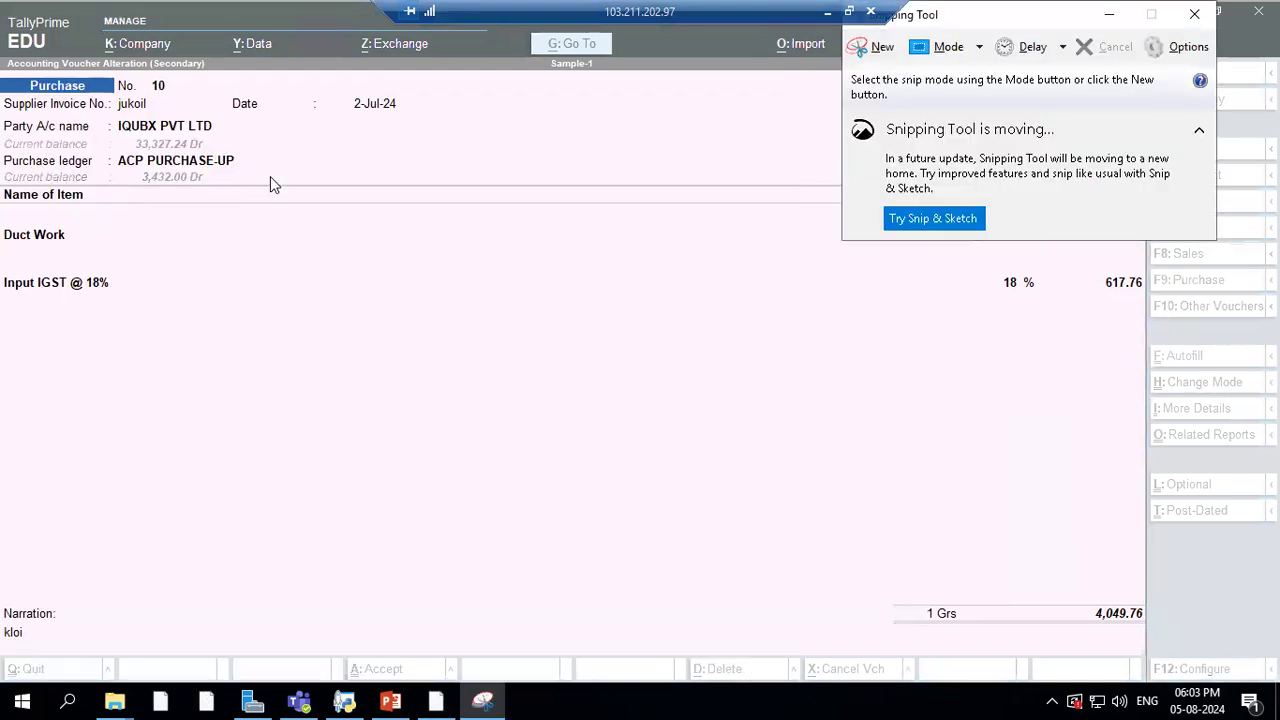
pyautogui.moveTo(1058, 16); pyautogui.dragTo(966, 277)
# Capture the voucher 10 area and copy the snip to the clipboard.
pyautogui.click(791, 306)
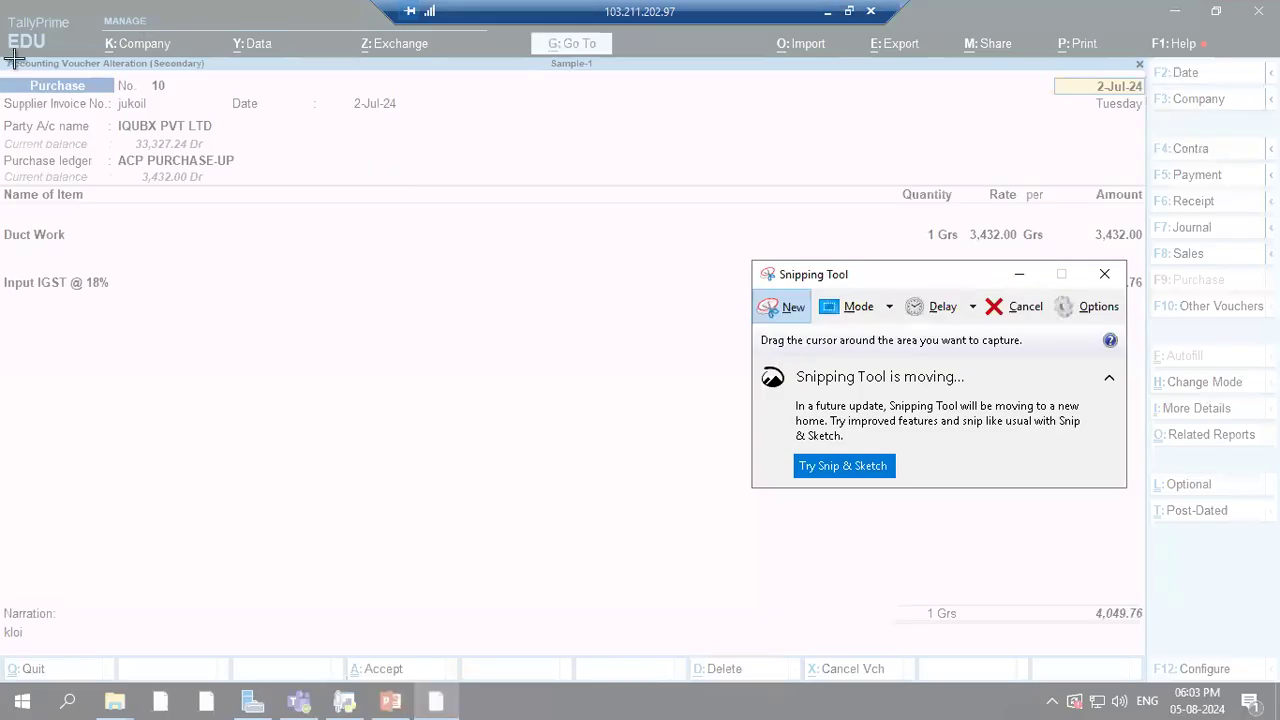
pyautogui.hotkey('ctrl', 'n')
pyautogui.moveTo(2, 58); pyautogui.dragTo(362, 383)
pyautogui.moveTo(681, 542); pyautogui.dragTo(1145, 655)
pyautogui.click(53, 38)
pyautogui.click(60, 59)
pyautogui.click(390, 700)
# Paste the voucher 10 capture onto slide 2, then return to TallyPrime.
pyautogui.rightClick(561, 393)
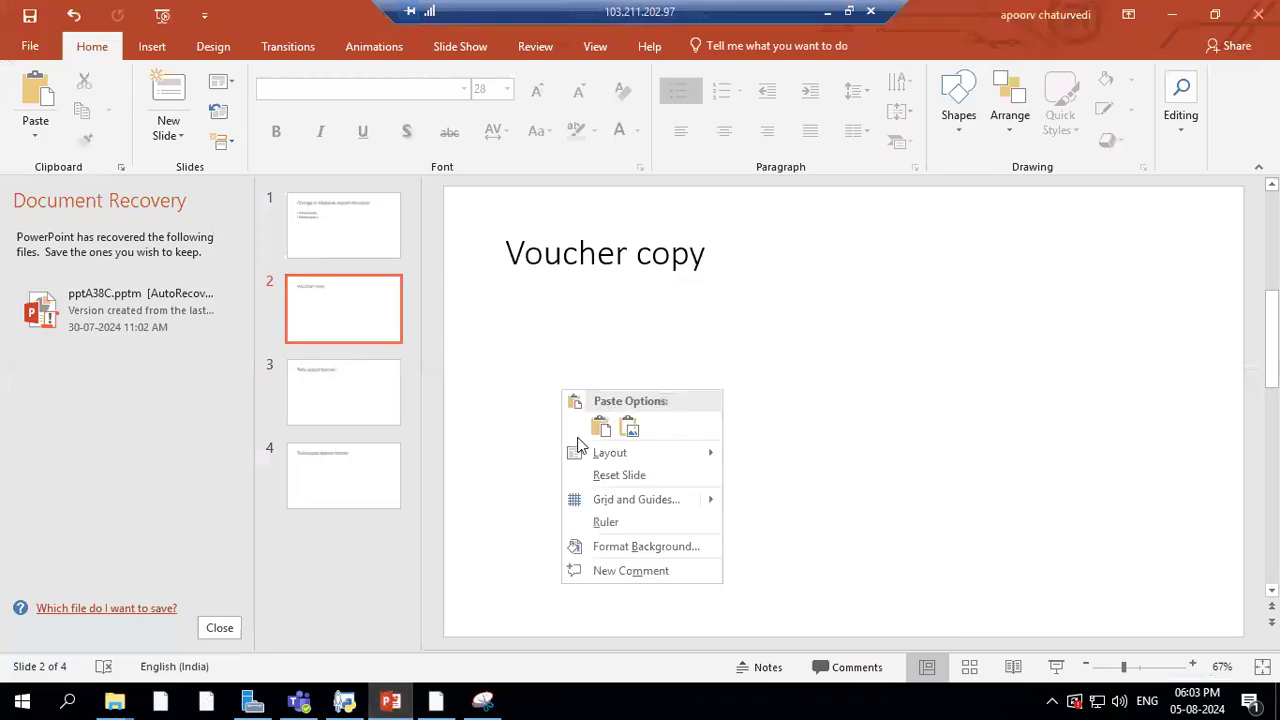
pyautogui.click(600, 430)
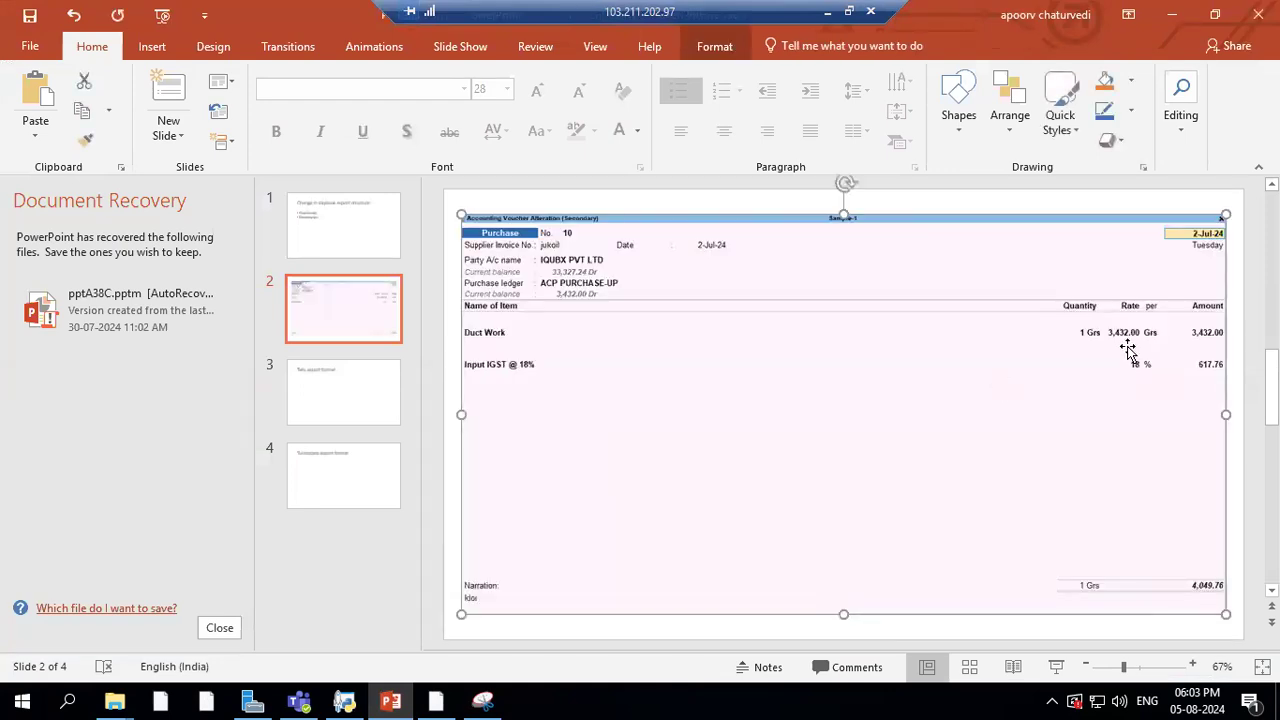
pyautogui.click(440, 700)
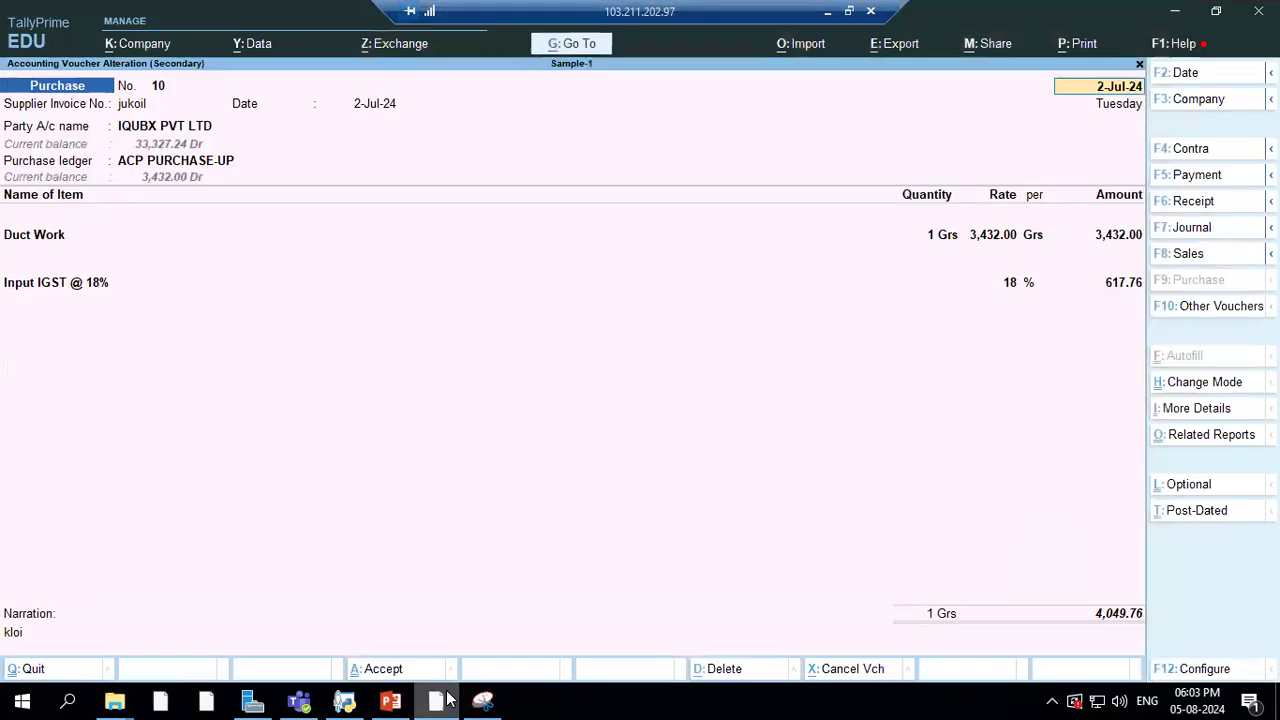
# Reopen the Day Book from the Gateway and choose Export > Current.
pyautogui.click(50, 673)
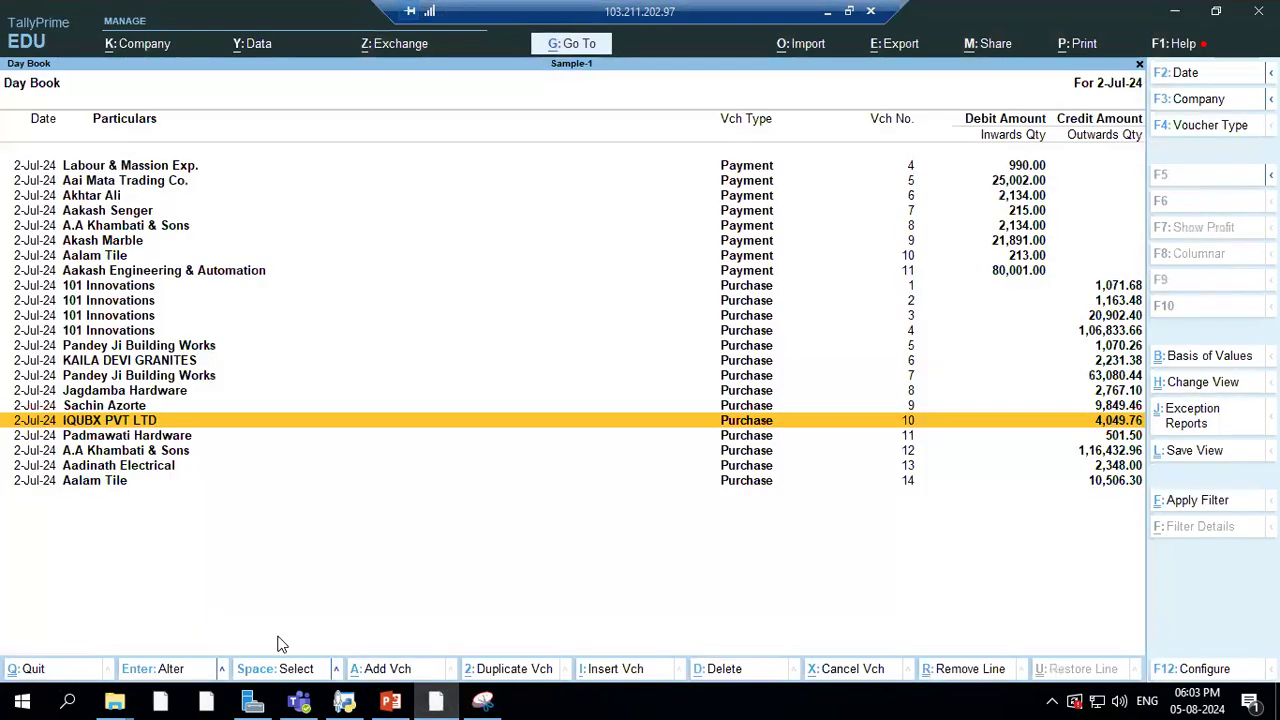
pyautogui.click(78, 674)
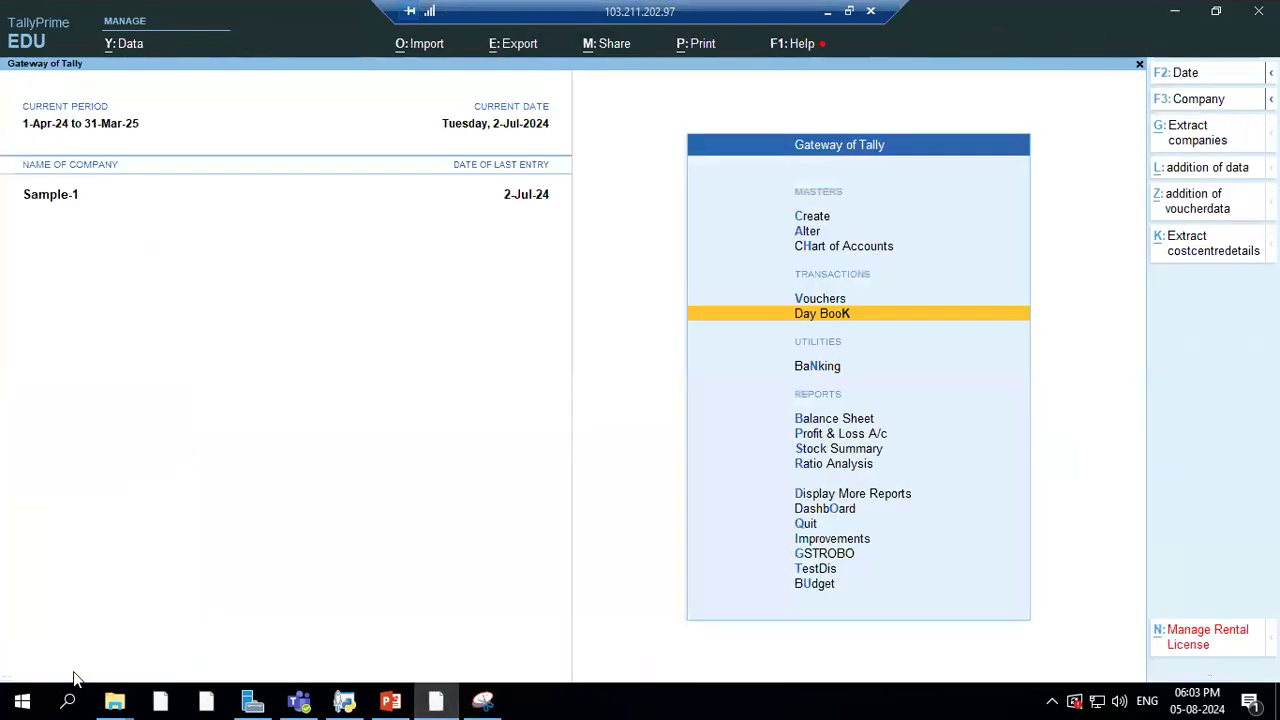
pyautogui.click(830, 313)
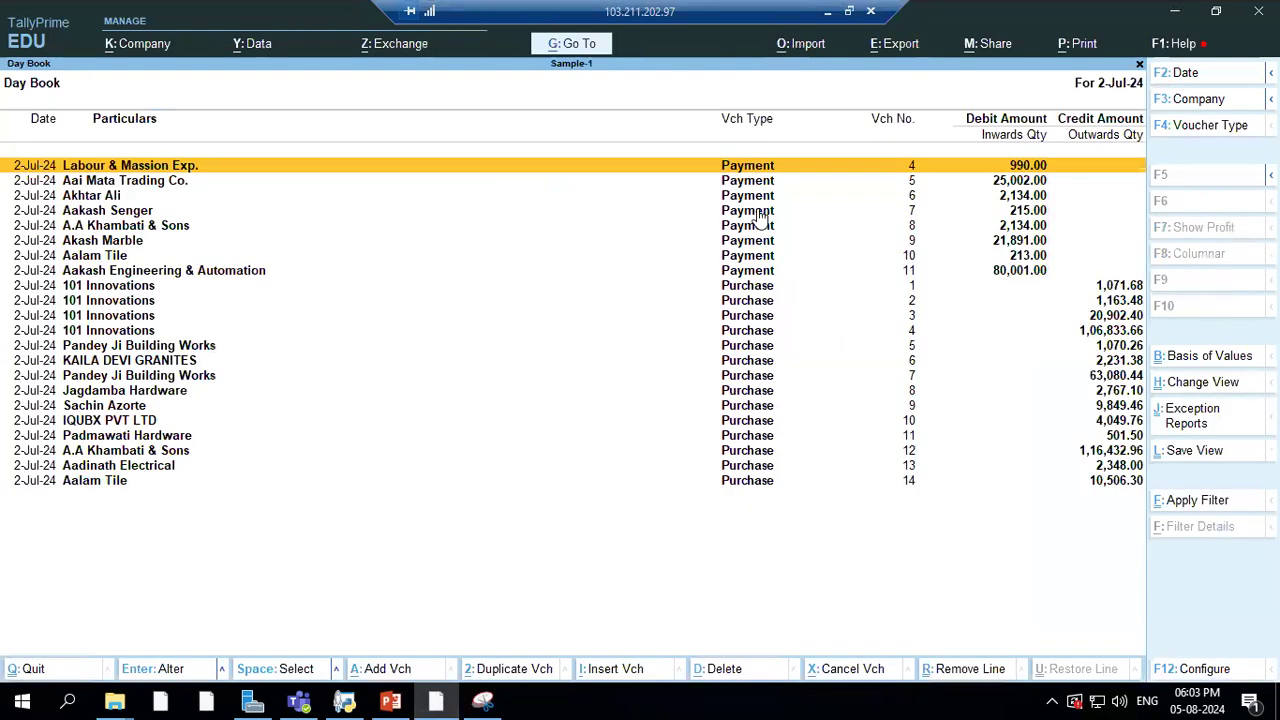
pyautogui.click(895, 46)
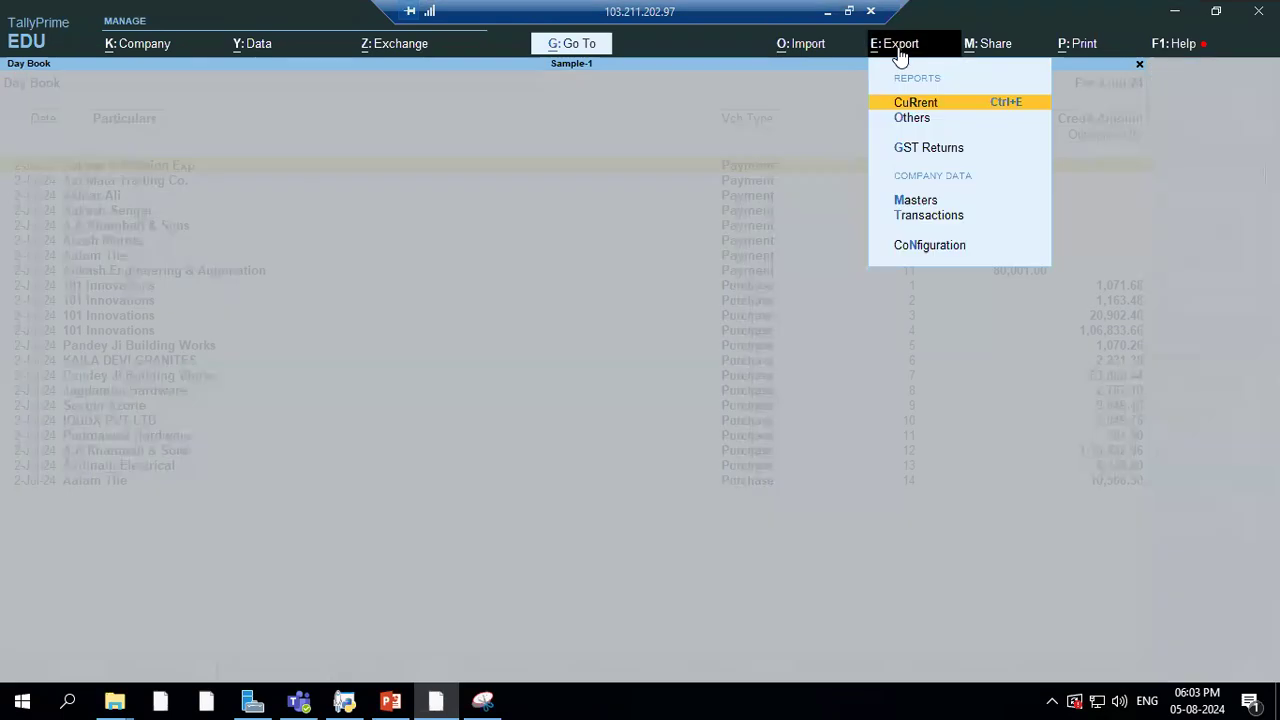
pyautogui.click(915, 104)
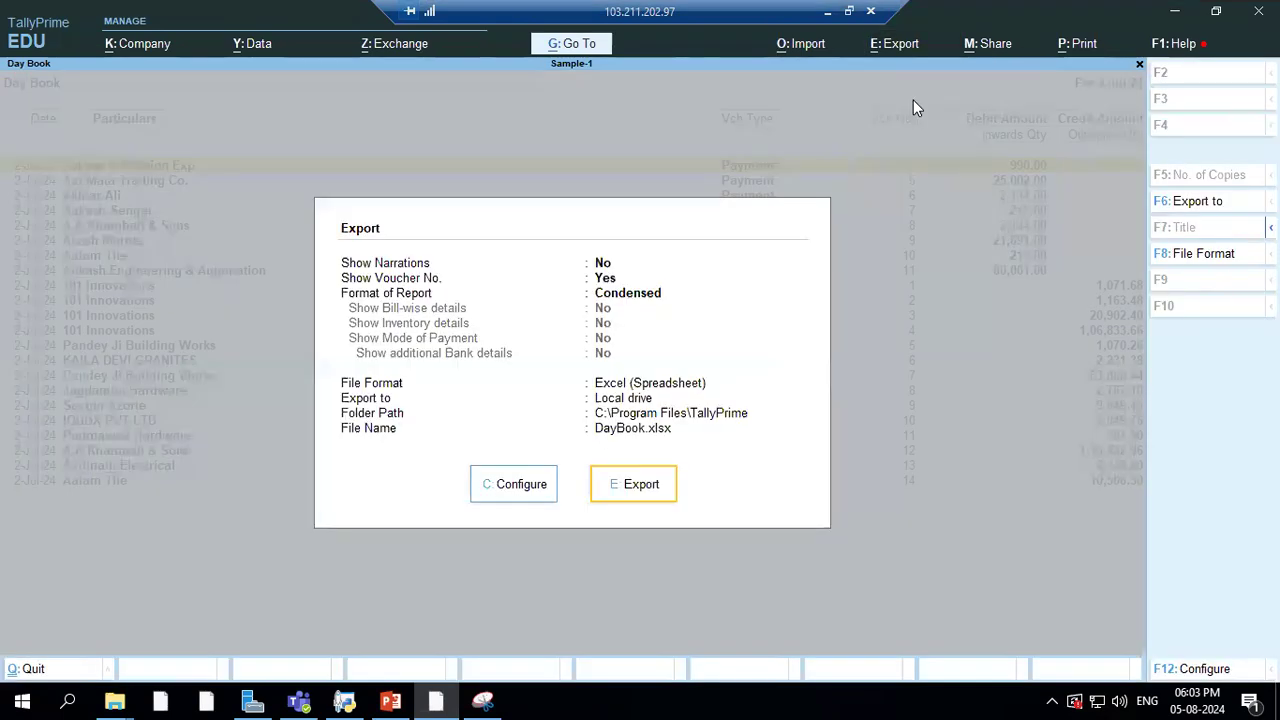
# Configure the export with narrations, Detailed format, and bill-wise, inventory, payment, bank and cost centre details.
pyautogui.click(505, 489)
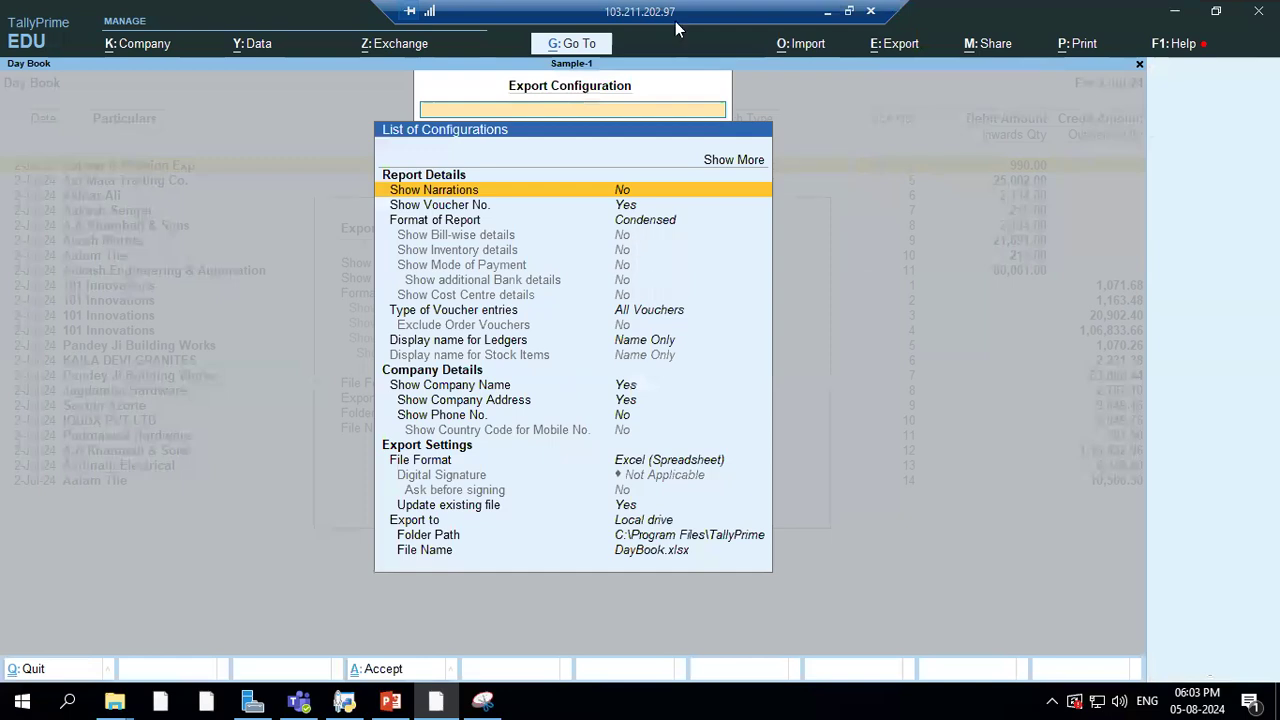
pyautogui.click(626, 192)
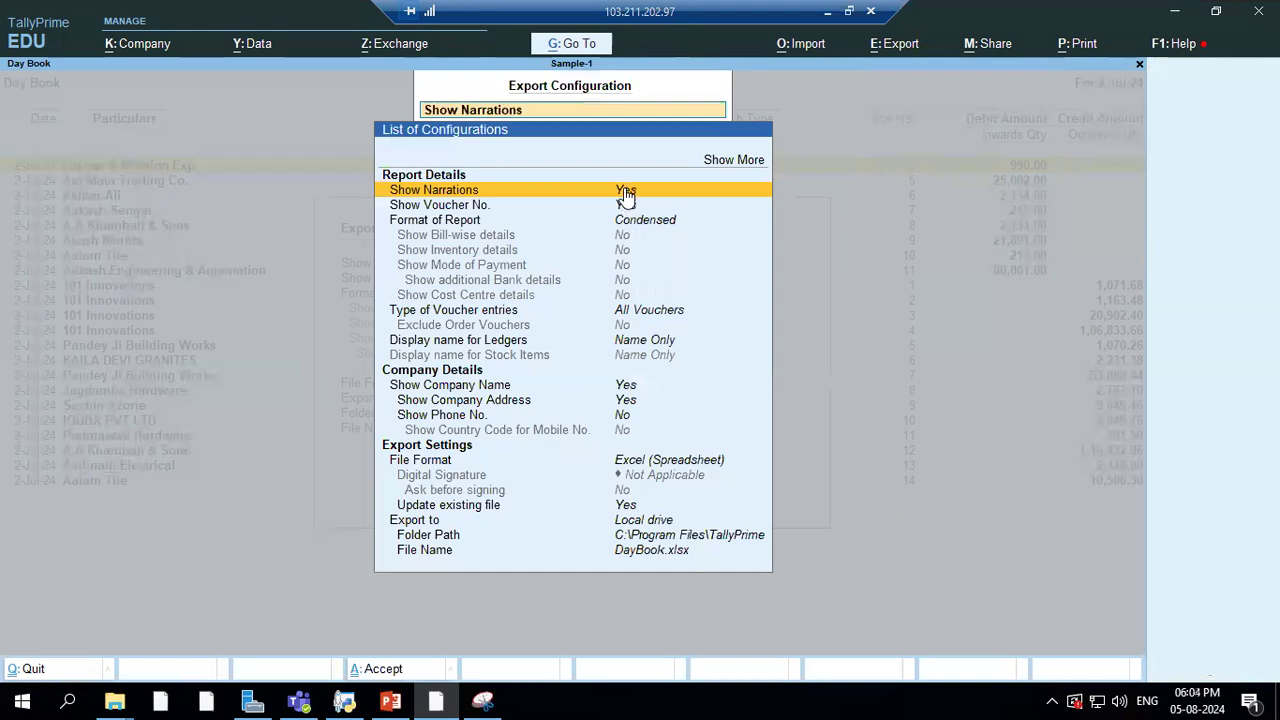
pyautogui.click(626, 195)
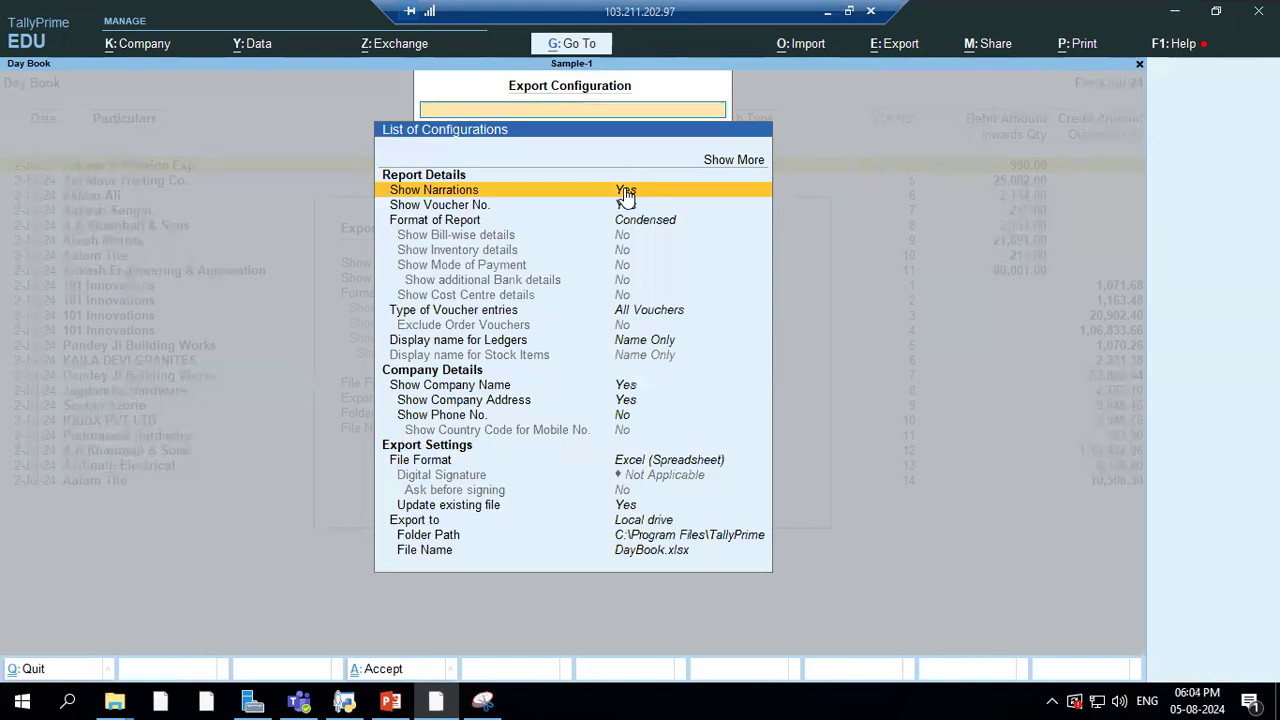
pyautogui.press('Down')
pyautogui.press('Down')
pyautogui.press('Return')
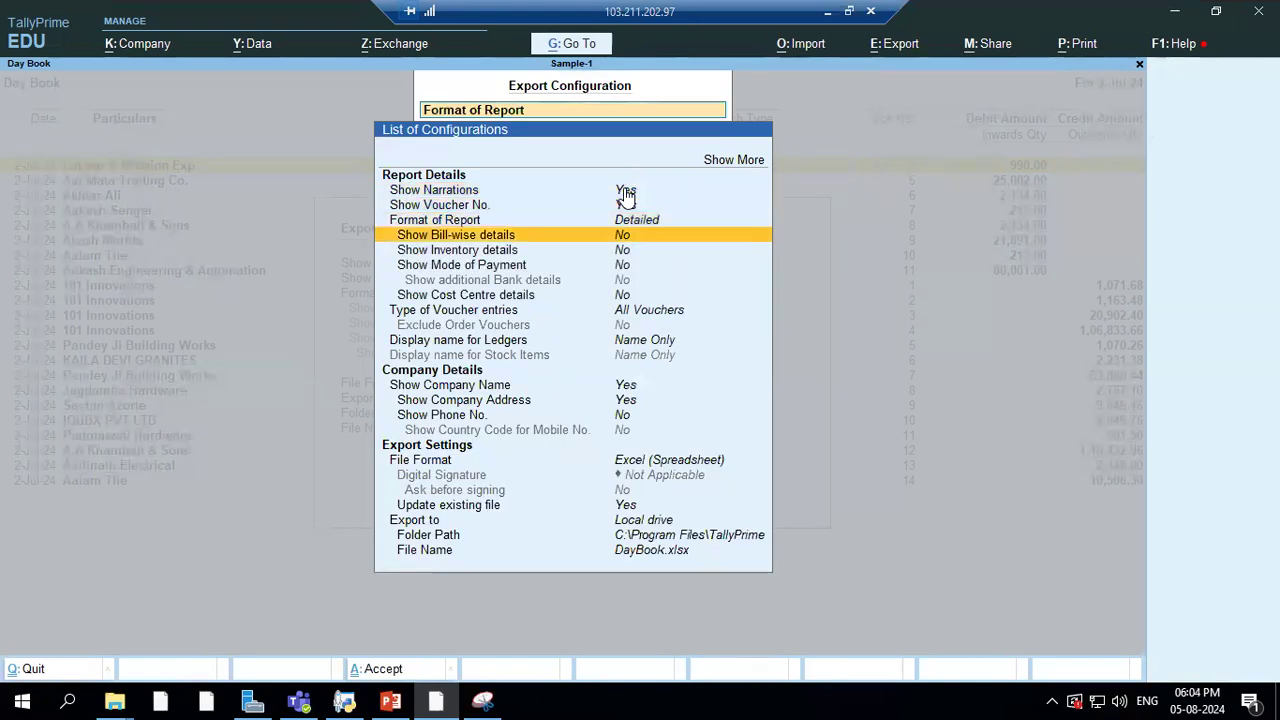
pyautogui.press('Return')
pyautogui.press('Return')
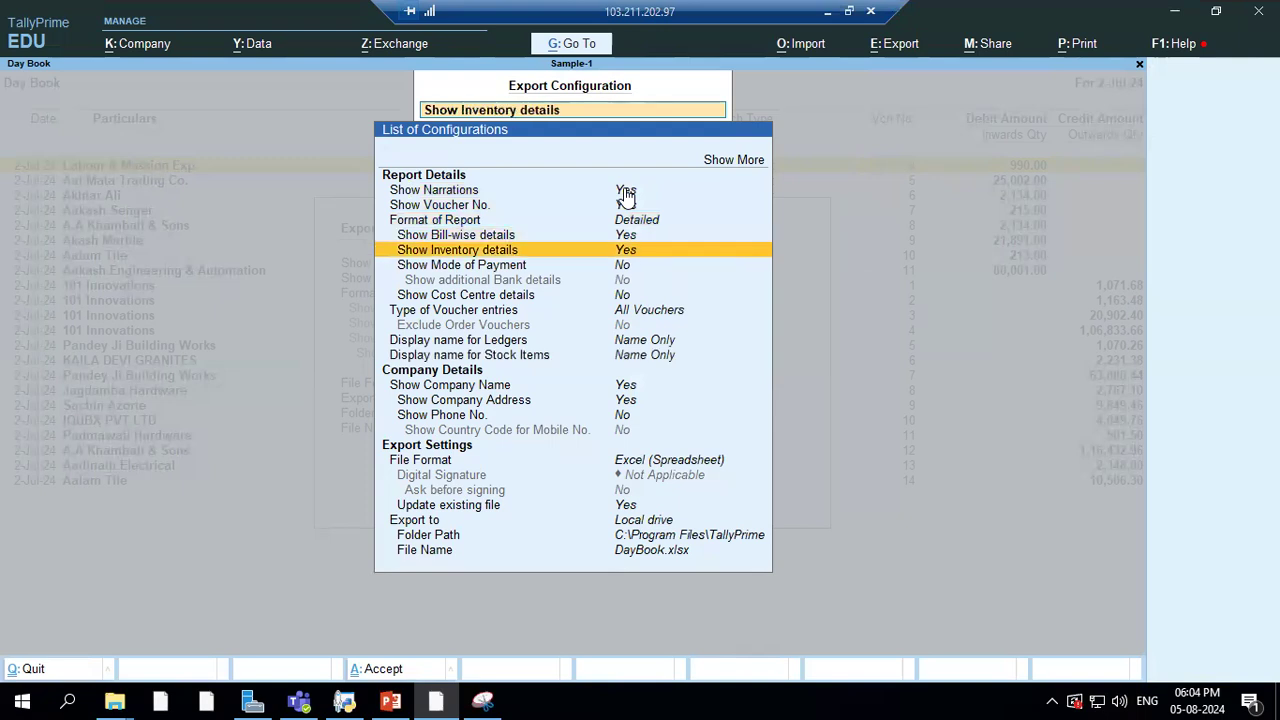
pyautogui.press('Return')
pyautogui.press('Return')
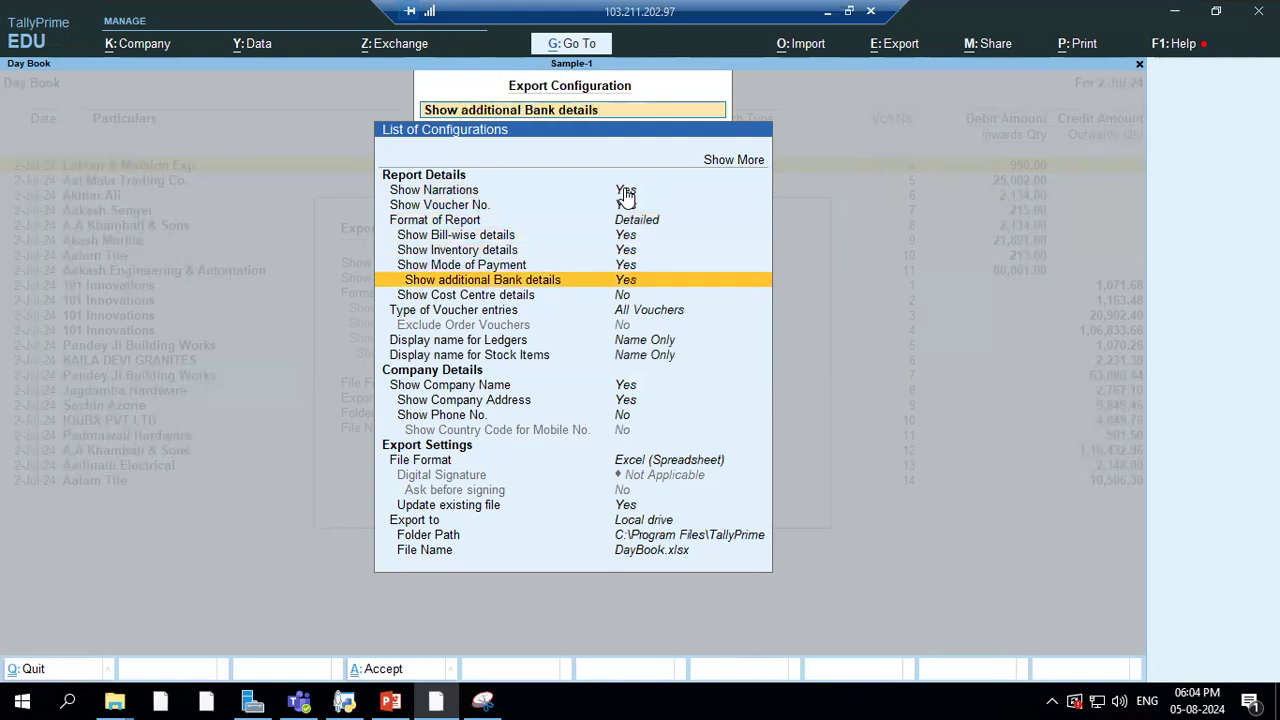
pyautogui.press('Return')
pyautogui.press('Down')
pyautogui.press('Down')
pyautogui.press('Down')
pyautogui.press('Down')
pyautogui.press('Down')
pyautogui.press('Down')
pyautogui.press('Down')
pyautogui.press('Down')
pyautogui.press('Down')
pyautogui.press('Down')
pyautogui.press('Down')
pyautogui.press('Down')
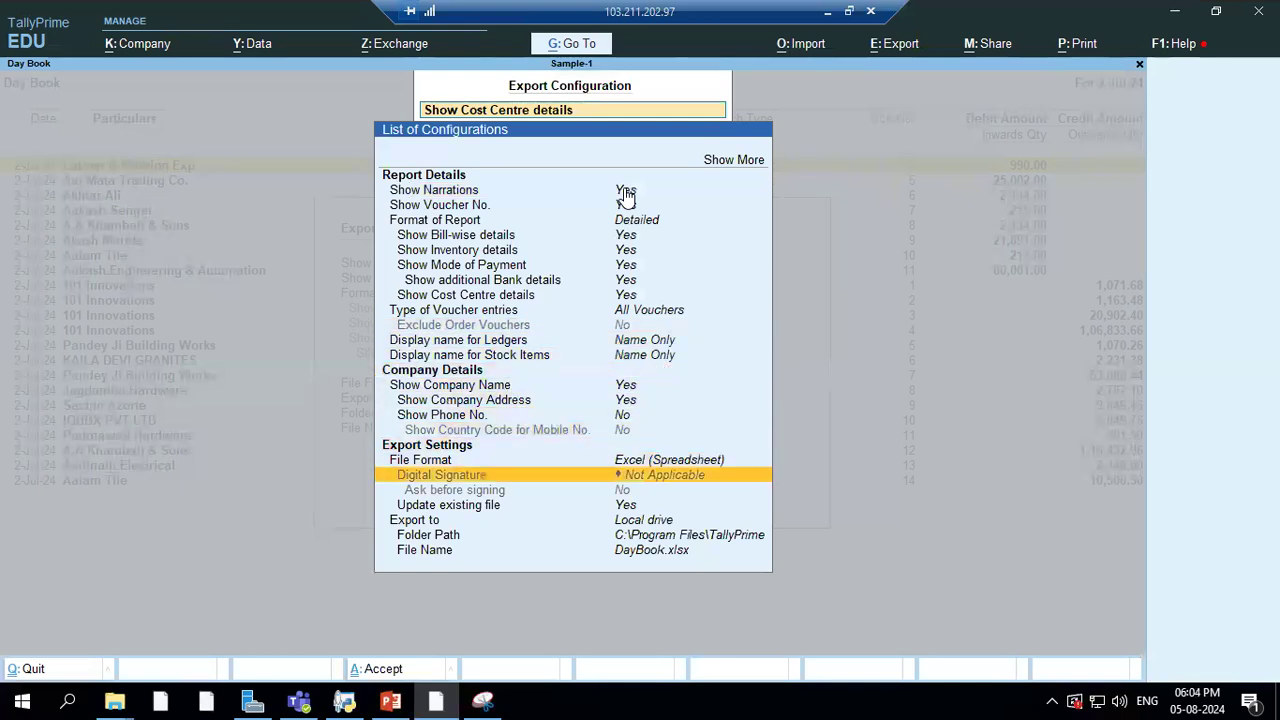
# Keep DayBook.xlsx as the file name, accept the configuration and export to Excel.
pyautogui.press('Down')
pyautogui.press('Down')
pyautogui.press('Return')
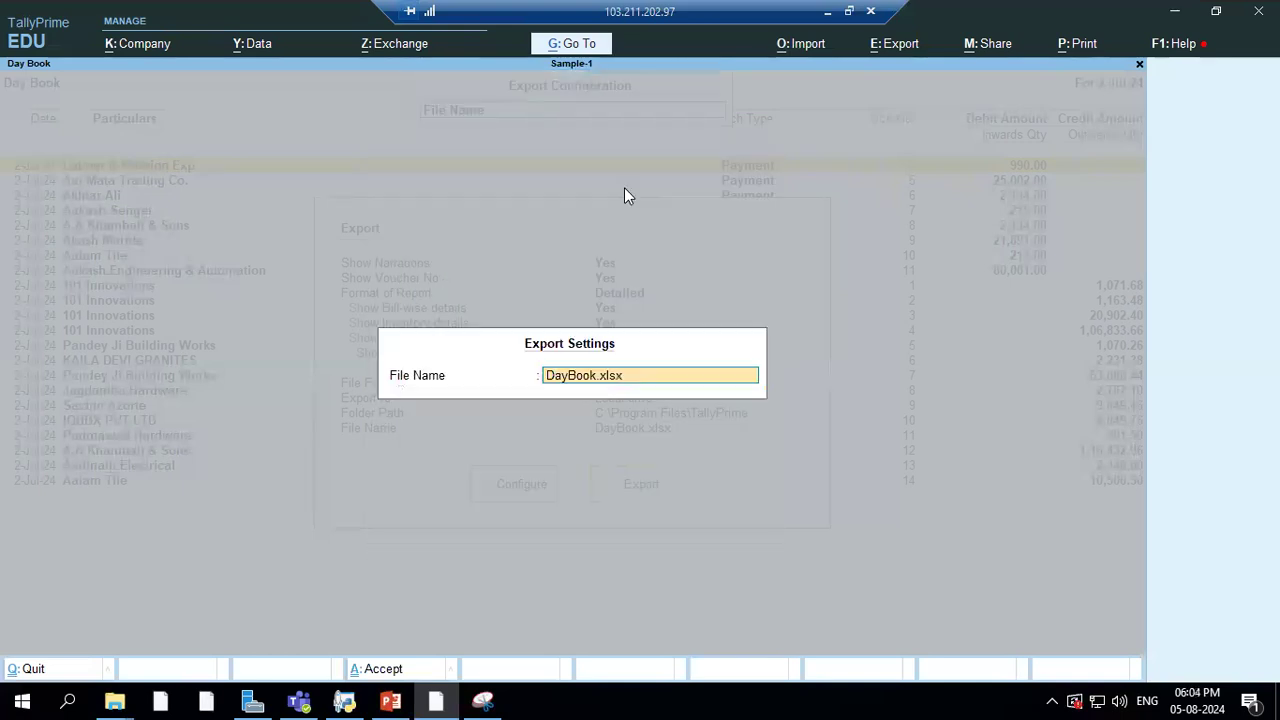
pyautogui.press('Return')
pyautogui.hotkey('ctrl', 'a')
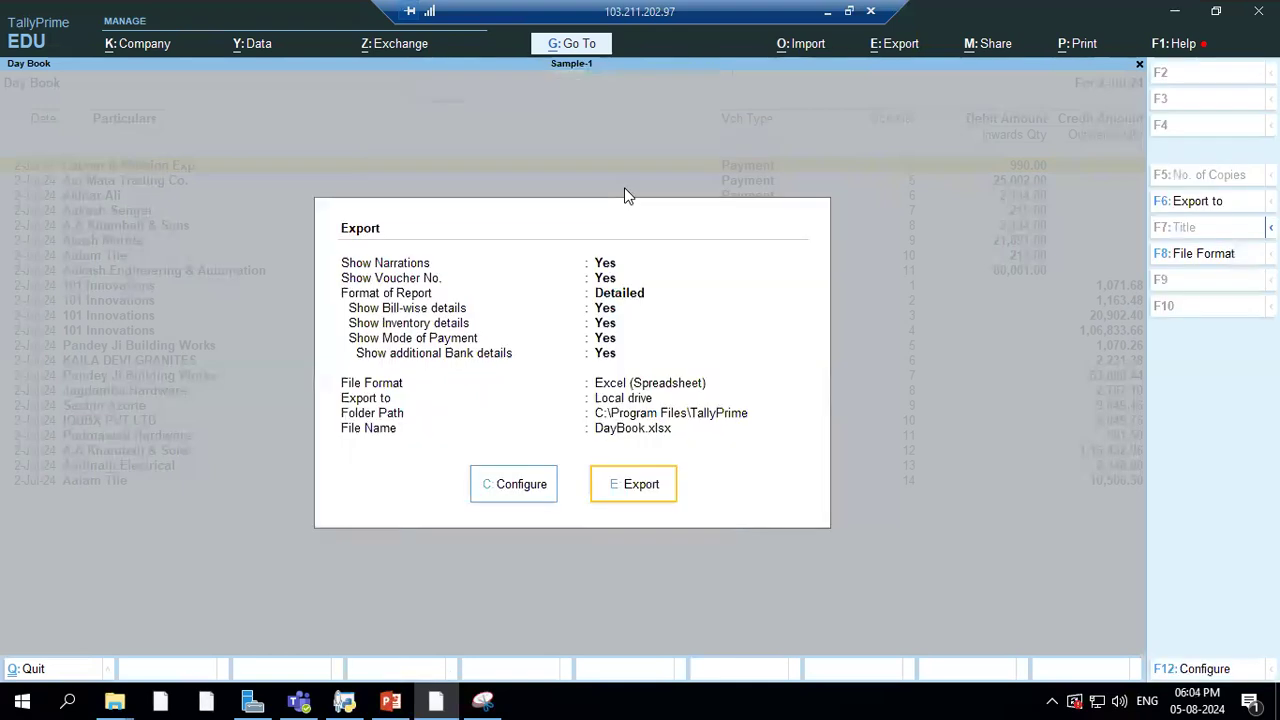
pyautogui.click(632, 484)
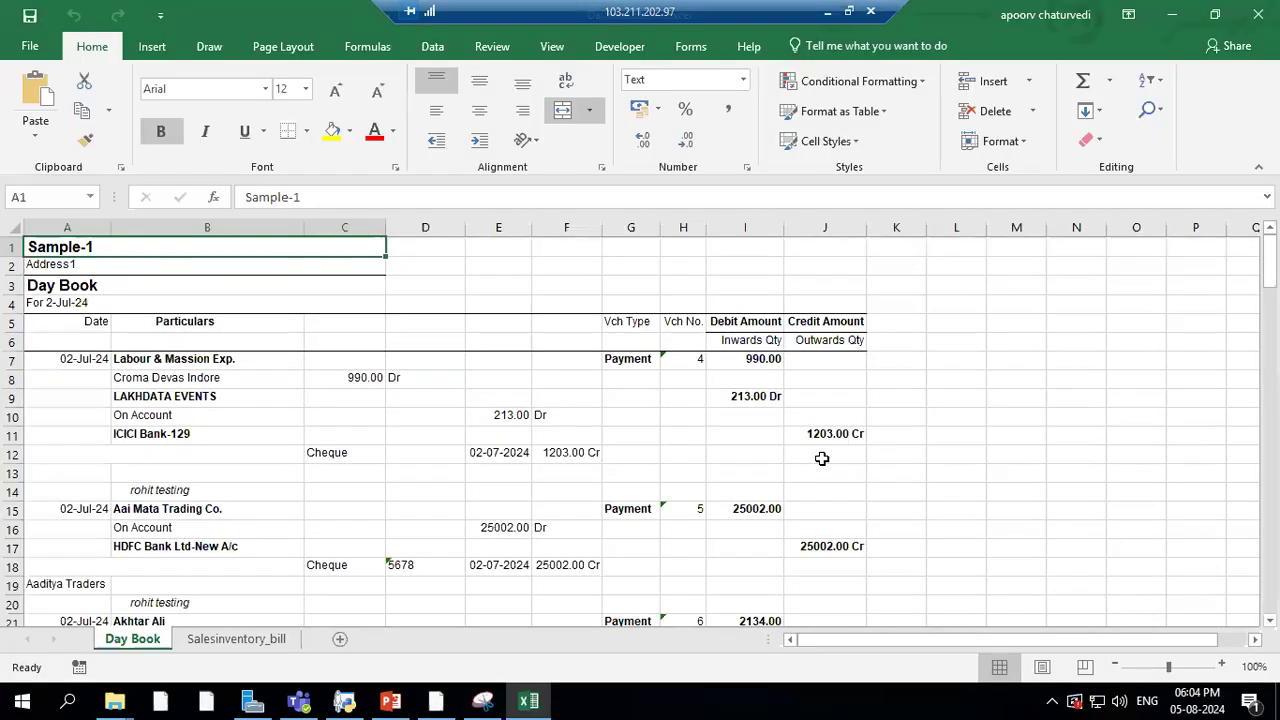
# Select A7:B17 on the exported Day Book sheet, then minimise Excel.
pyautogui.moveTo(219, 360); pyautogui.dragTo(209, 546)
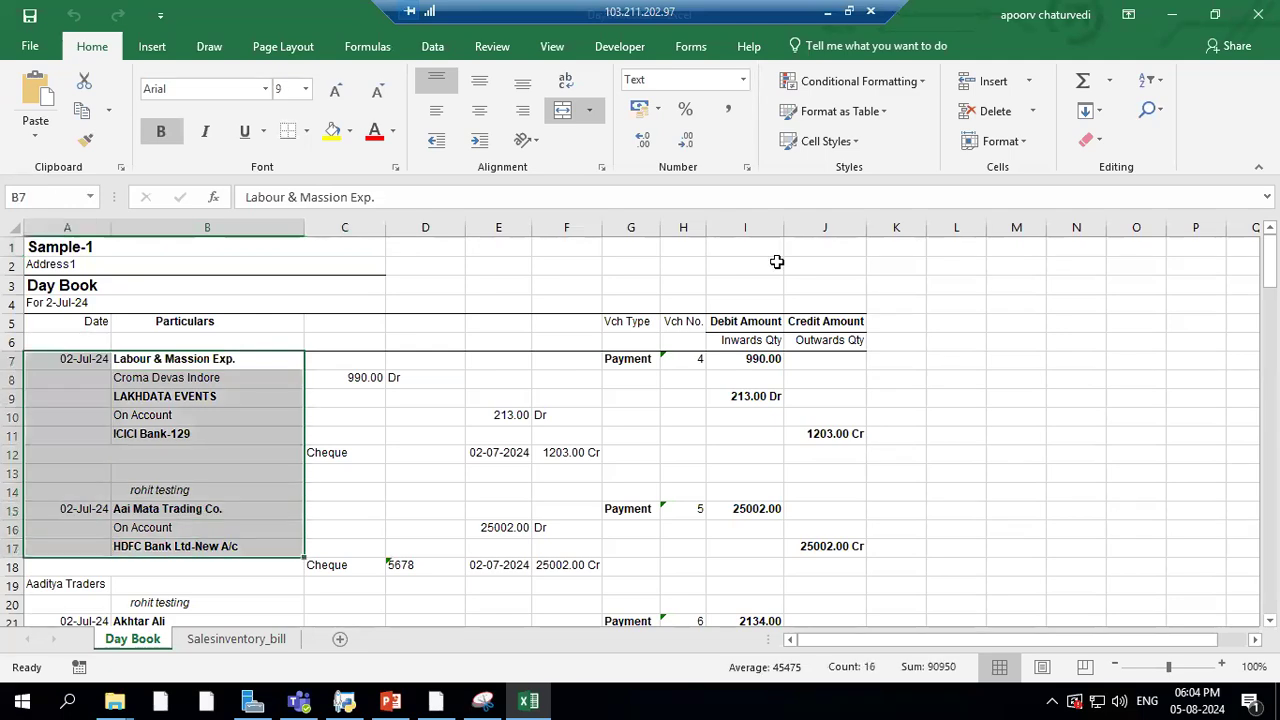
pyautogui.click(1170, 22)
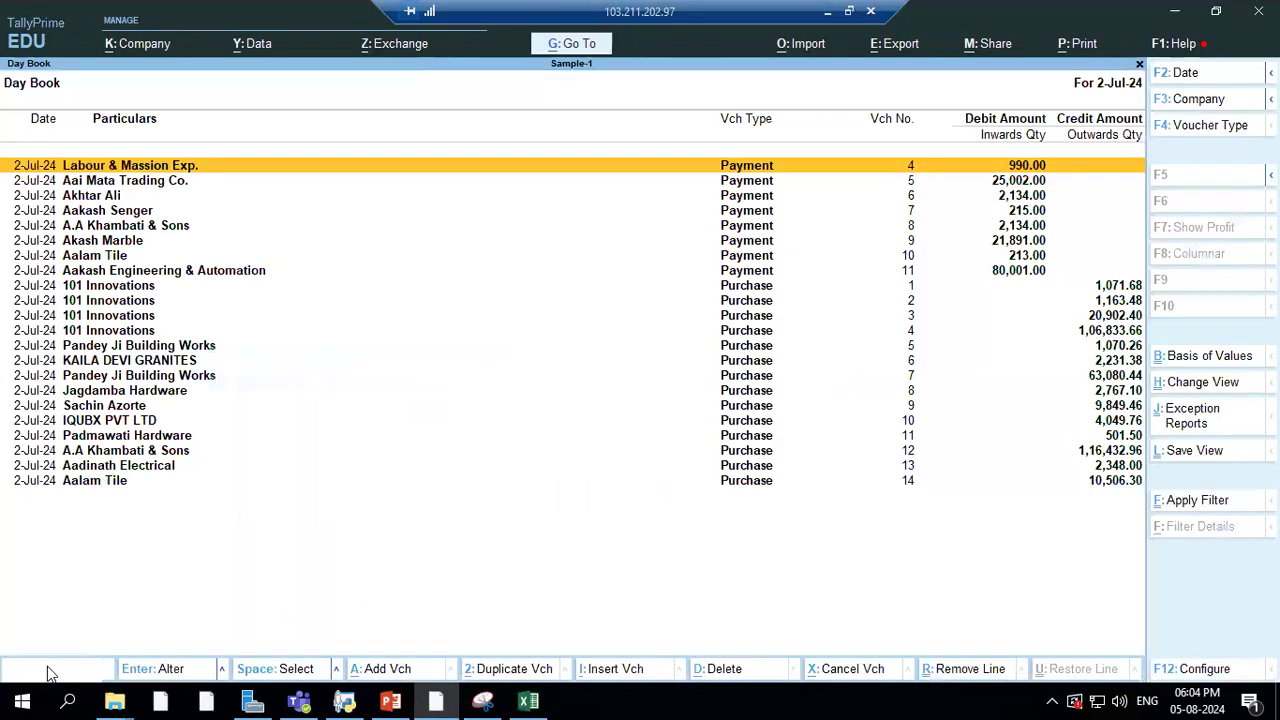
# Open the Salesinventory_bill report from the improvement reports and briefly check the PowerPoint deck.
pyautogui.click(48, 670)
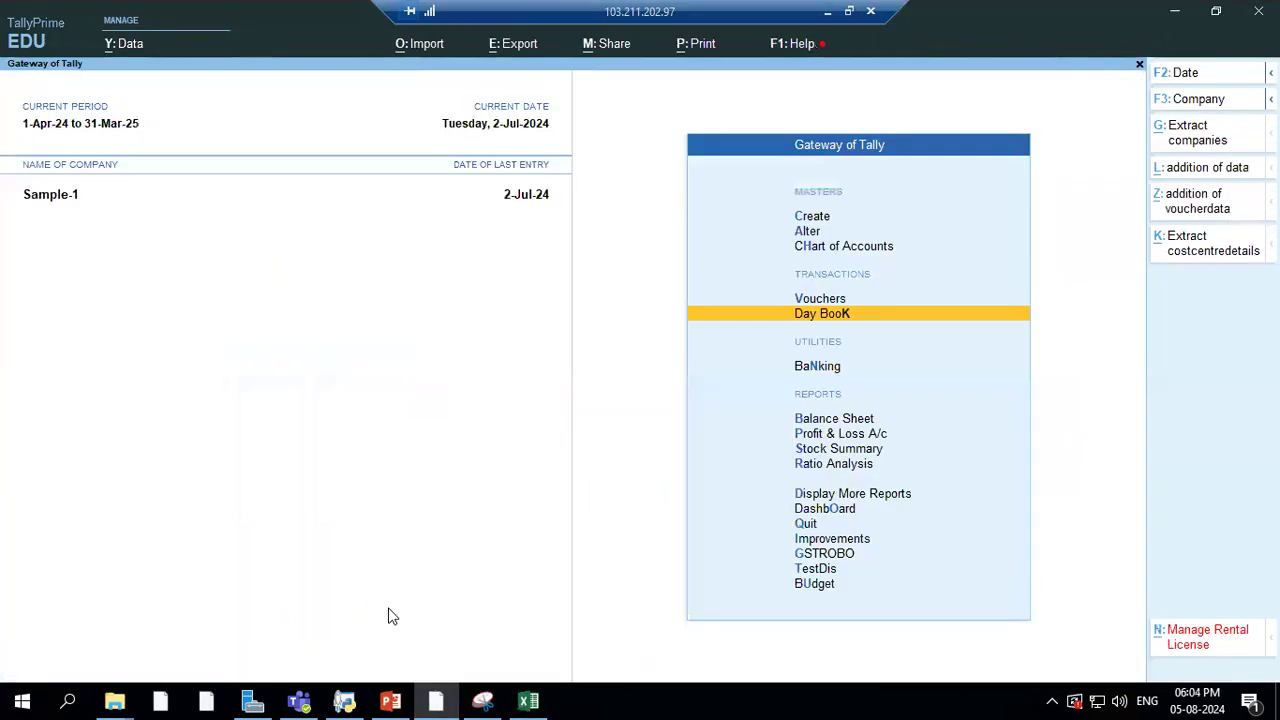
pyautogui.click(817, 540)
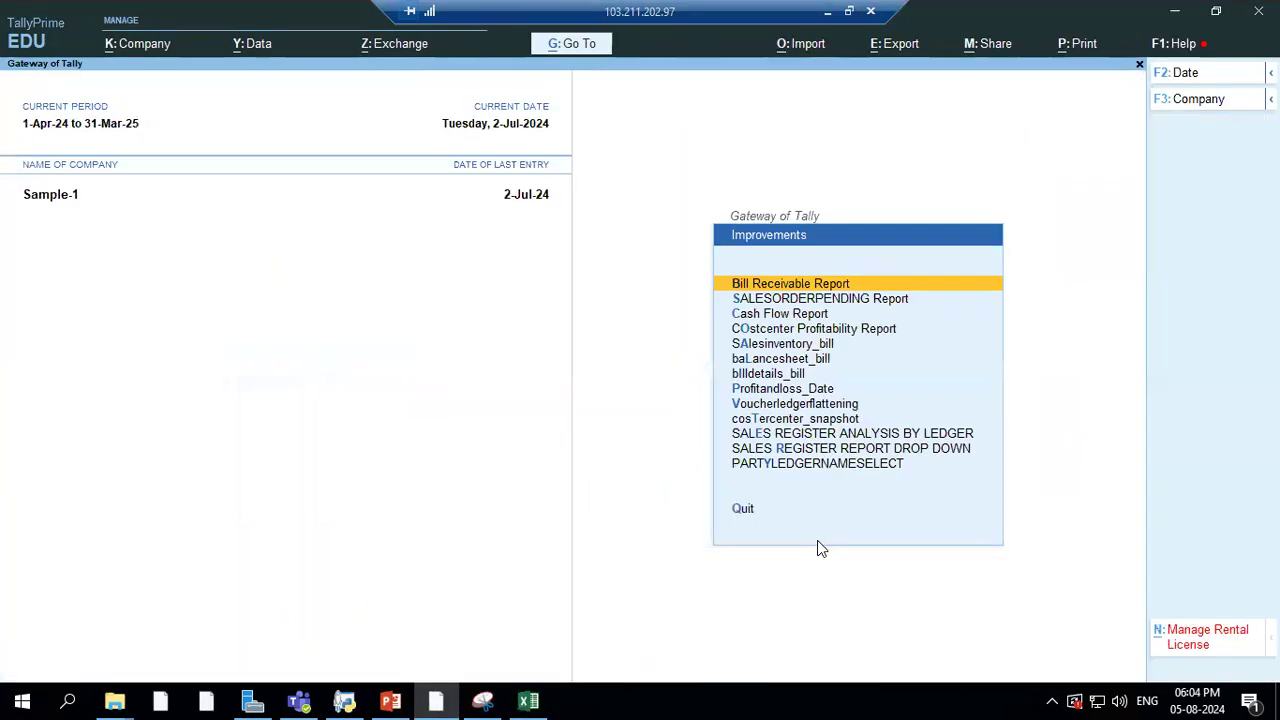
pyautogui.click(791, 345)
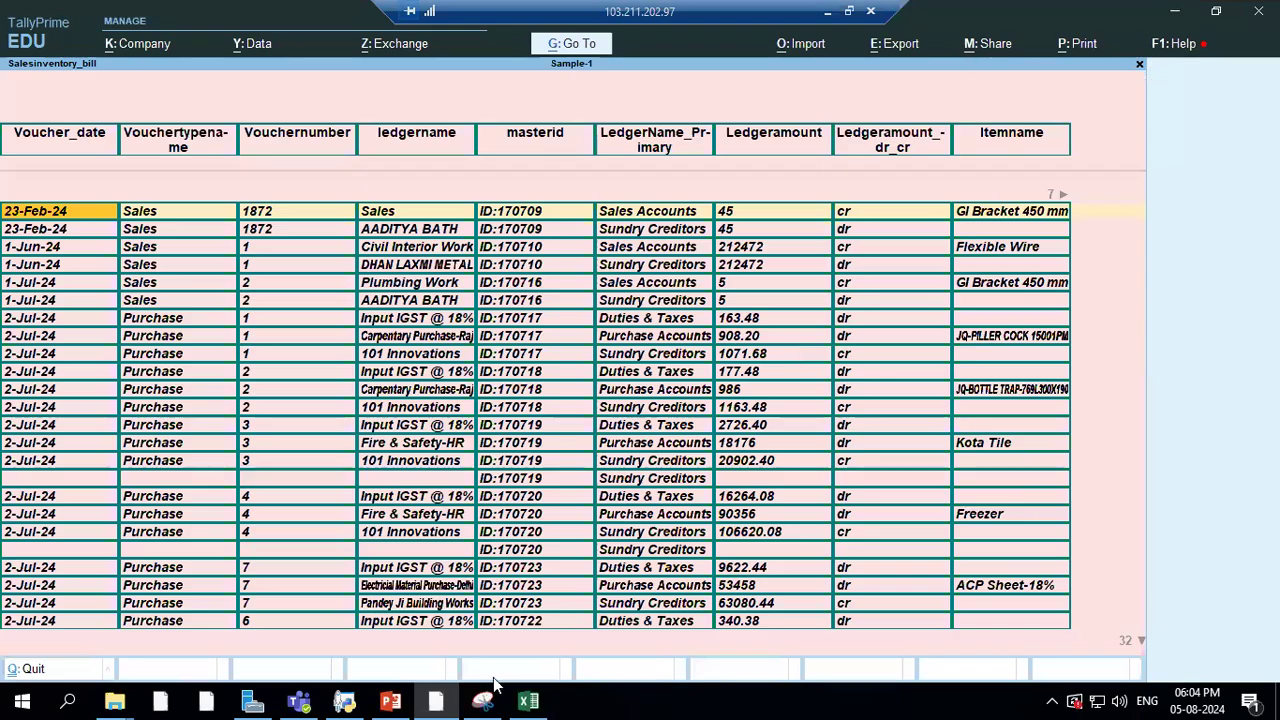
pyautogui.moveTo(487, 700)
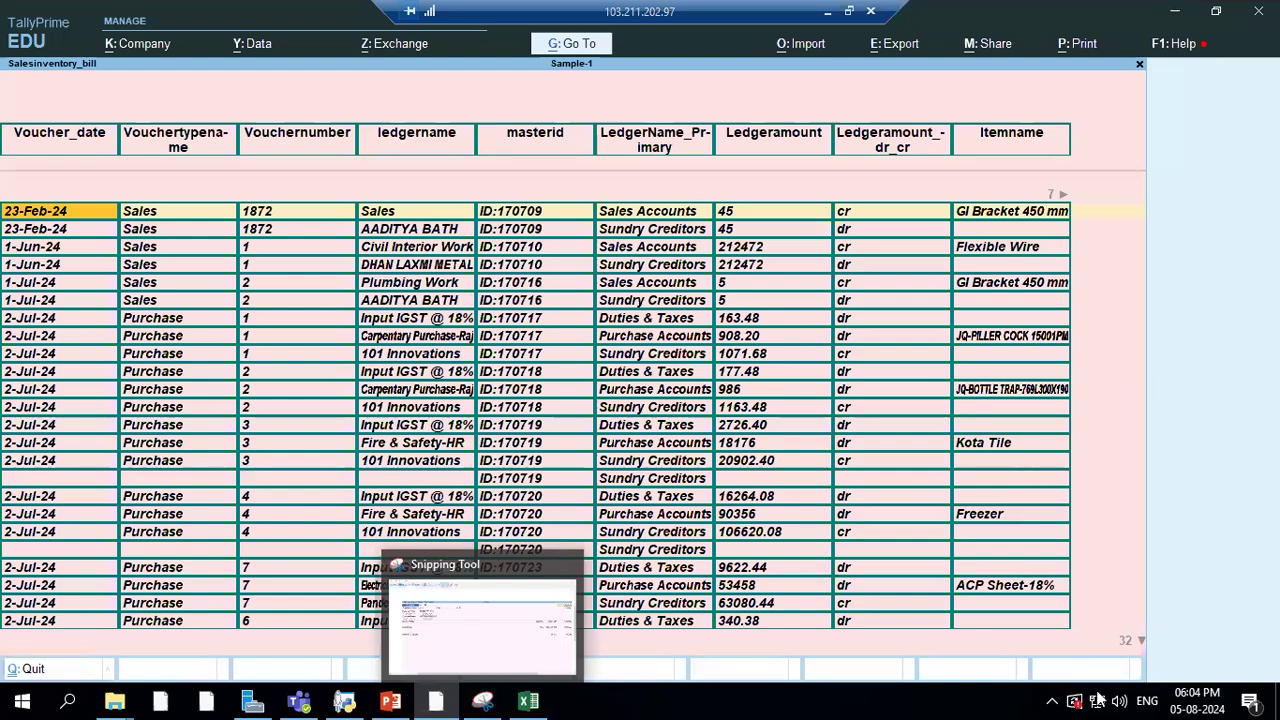
pyautogui.click(390, 700)
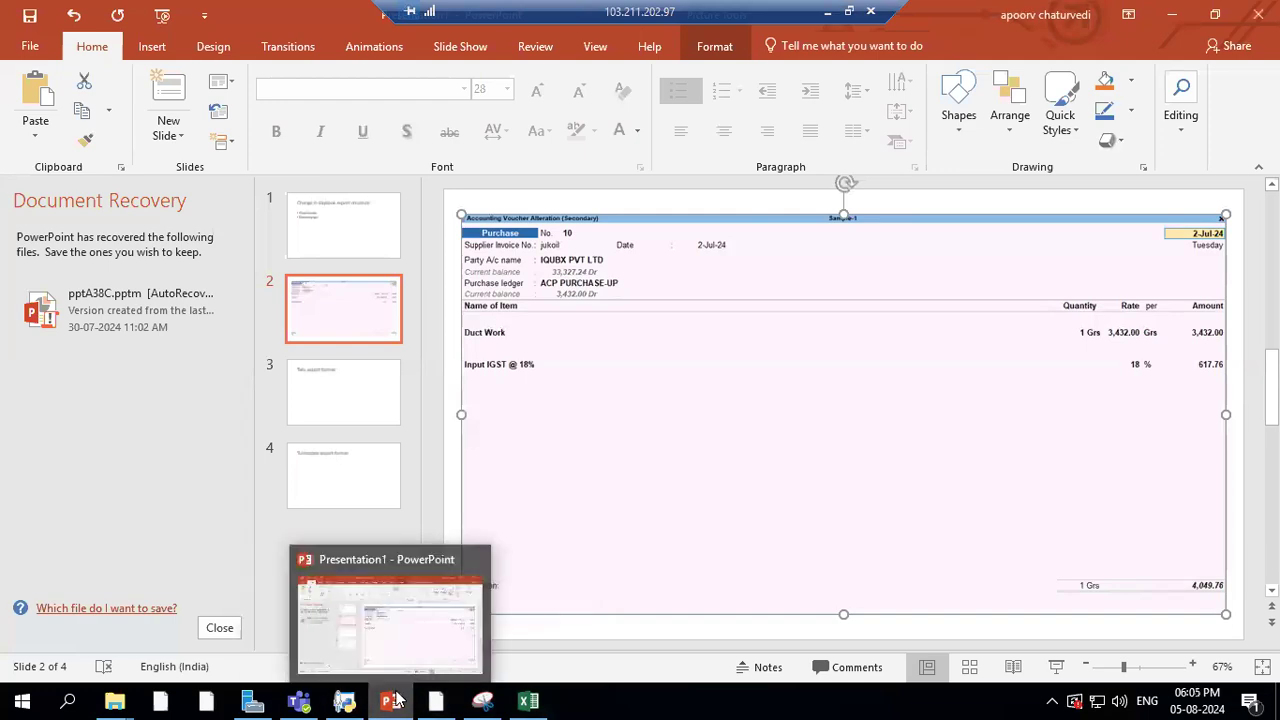
pyautogui.moveTo(438, 700)
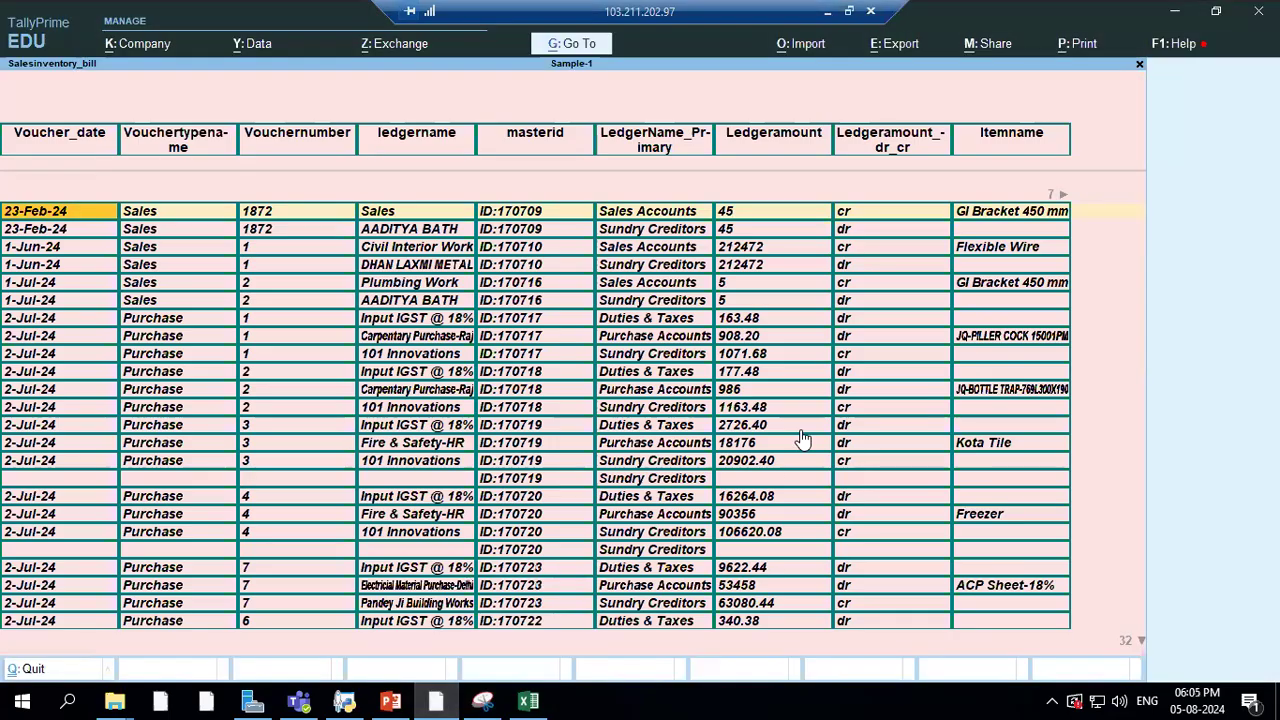
# Browse the Itemamount, Billname and masterid columns around Kota Tile and Duct Work, then open Export.
pyautogui.press('Right')
pyautogui.press('Right')
pyautogui.press('Right')
pyautogui.press('Right')
pyautogui.press('Right')
pyautogui.press('Right')
pyautogui.press('Right')
pyautogui.press('Right')
pyautogui.press('Right')
pyautogui.press('Right')
pyautogui.press('Right')
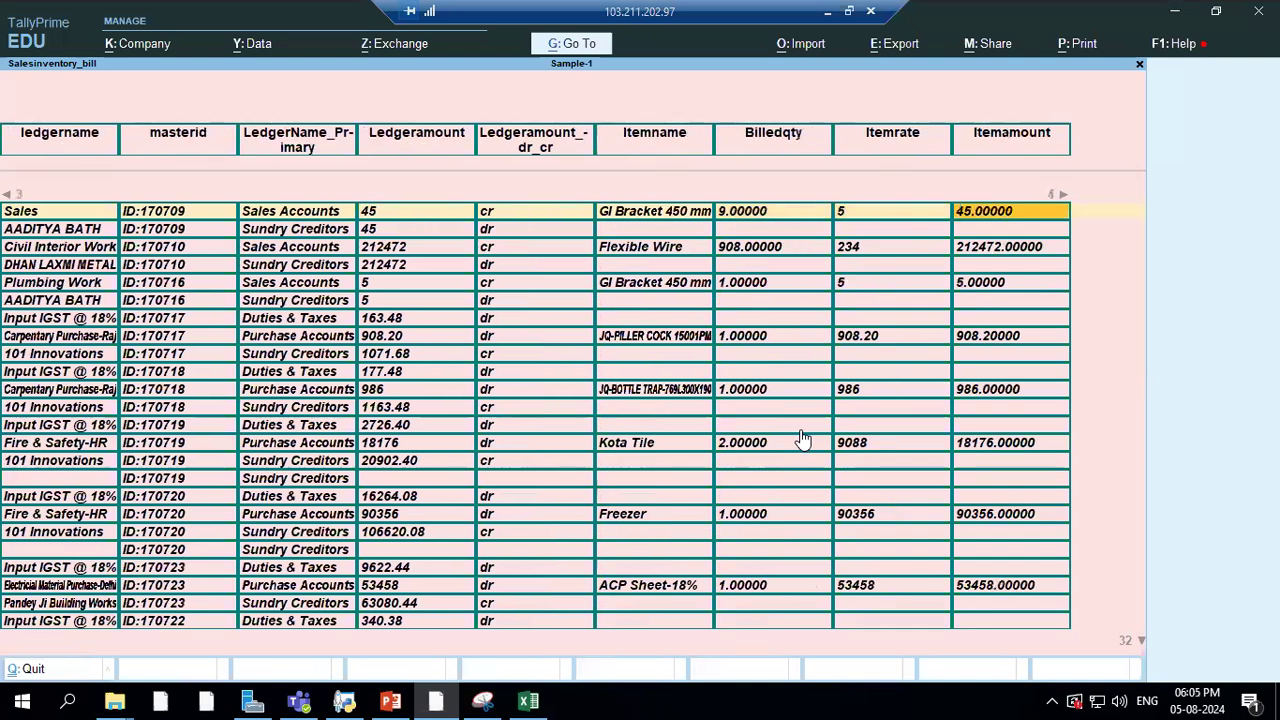
pyautogui.press('Down')
pyautogui.press('Down')
pyautogui.press('Down')
pyautogui.click(803, 440)
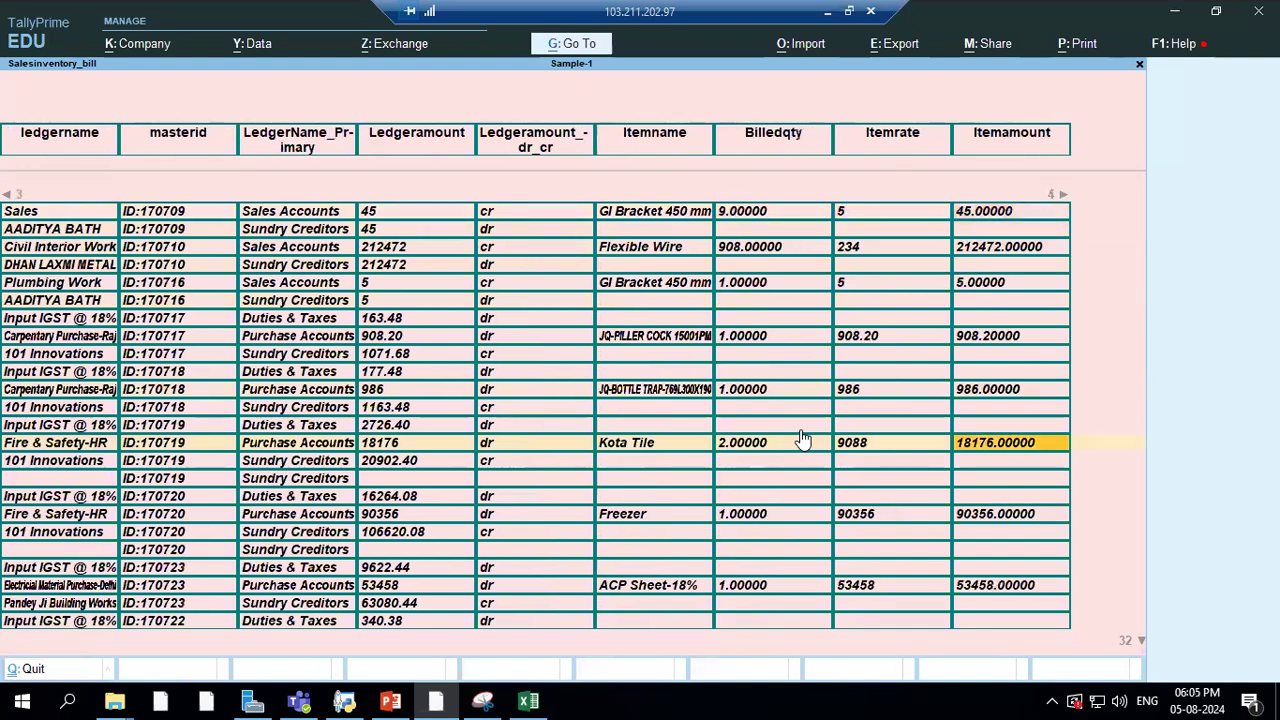
pyautogui.press('Right')
pyautogui.press('Right')
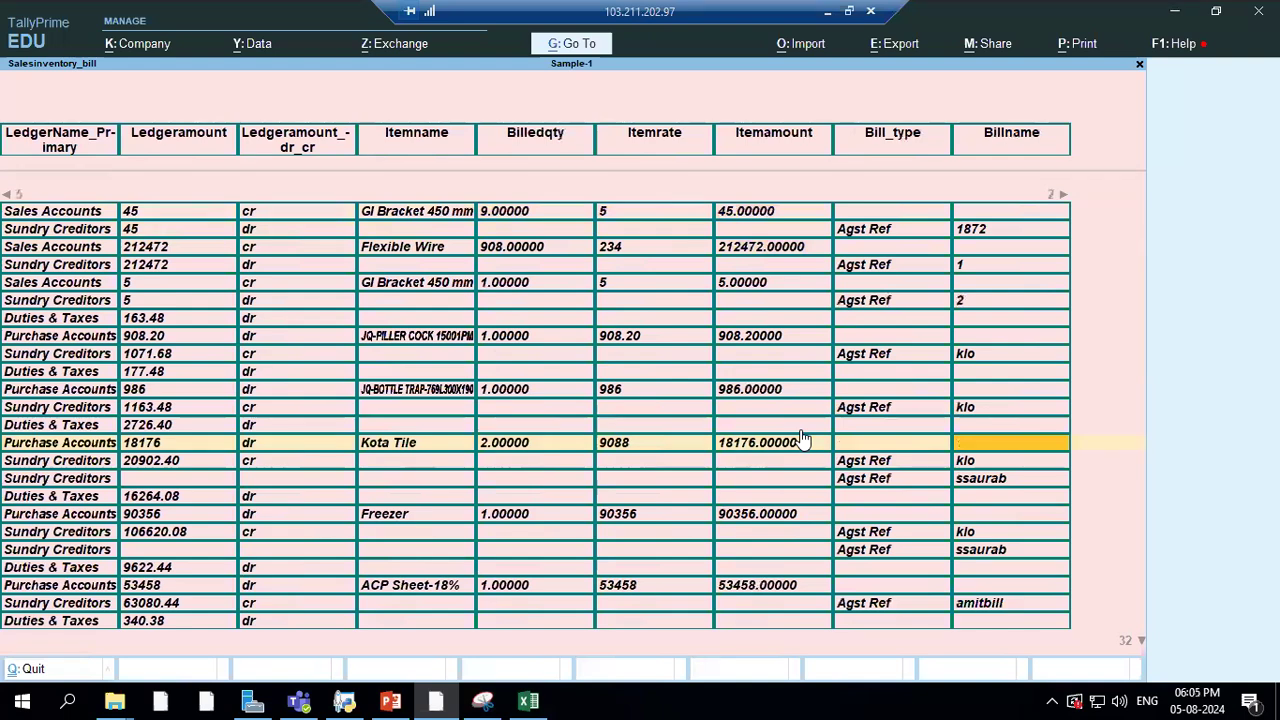
pyautogui.press('Down')
pyautogui.press('Down')
pyautogui.press('Down')
pyautogui.press('Down')
pyautogui.press('Down')
pyautogui.press('Down')
pyautogui.press('Down')
pyautogui.press('Down')
pyautogui.press('Down')
pyautogui.press('Down')
pyautogui.press('Down')
pyautogui.press('Down')
pyautogui.press('Down')
pyautogui.press('Down')
pyautogui.press('Down')
pyautogui.press('Down')
pyautogui.press('Down')
pyautogui.press('Down')
pyautogui.press('Down')
pyautogui.press('Down')
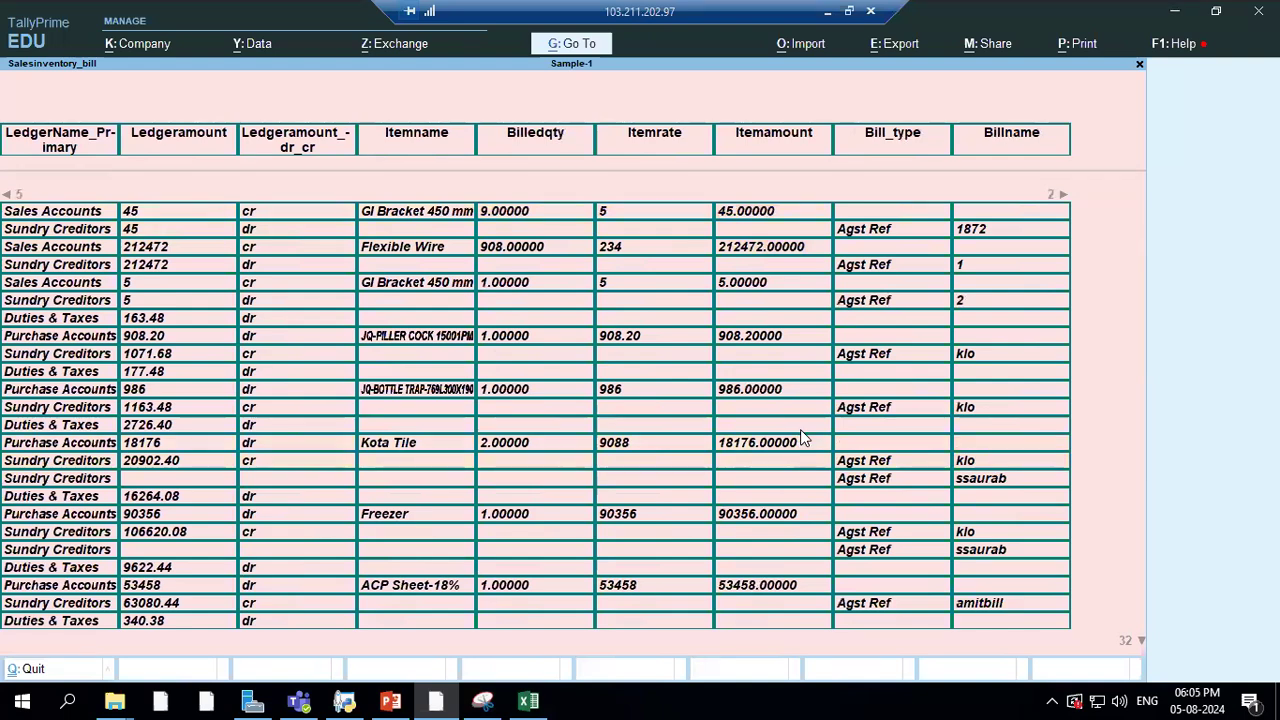
pyautogui.press('Up')
pyautogui.press('Up')
pyautogui.press('Up')
pyautogui.press('Up')
pyautogui.press('Up')
pyautogui.press('Up')
pyautogui.press('Up')
pyautogui.press('Up')
pyautogui.press('Up')
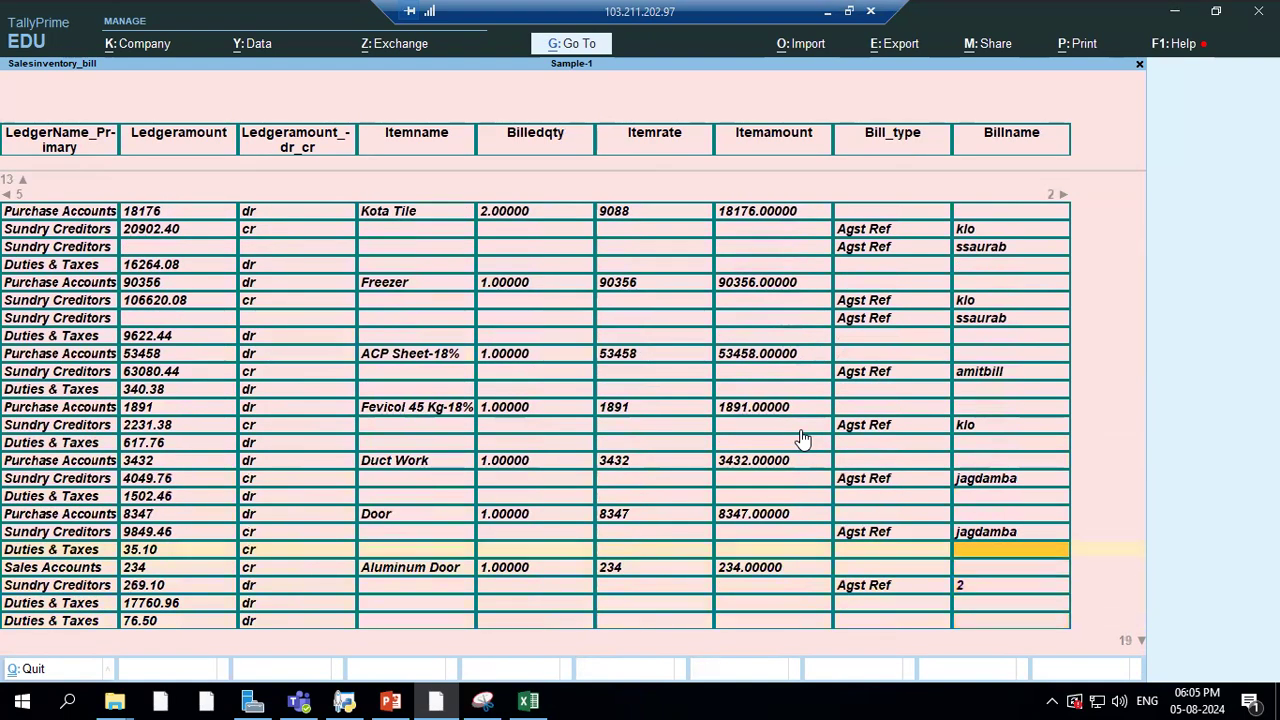
pyautogui.press('Left')
pyautogui.press('Left')
pyautogui.press('Left')
pyautogui.press('Left')
pyautogui.press('Left')
pyautogui.press('Left')
pyautogui.press('Left')
pyautogui.press('Left')
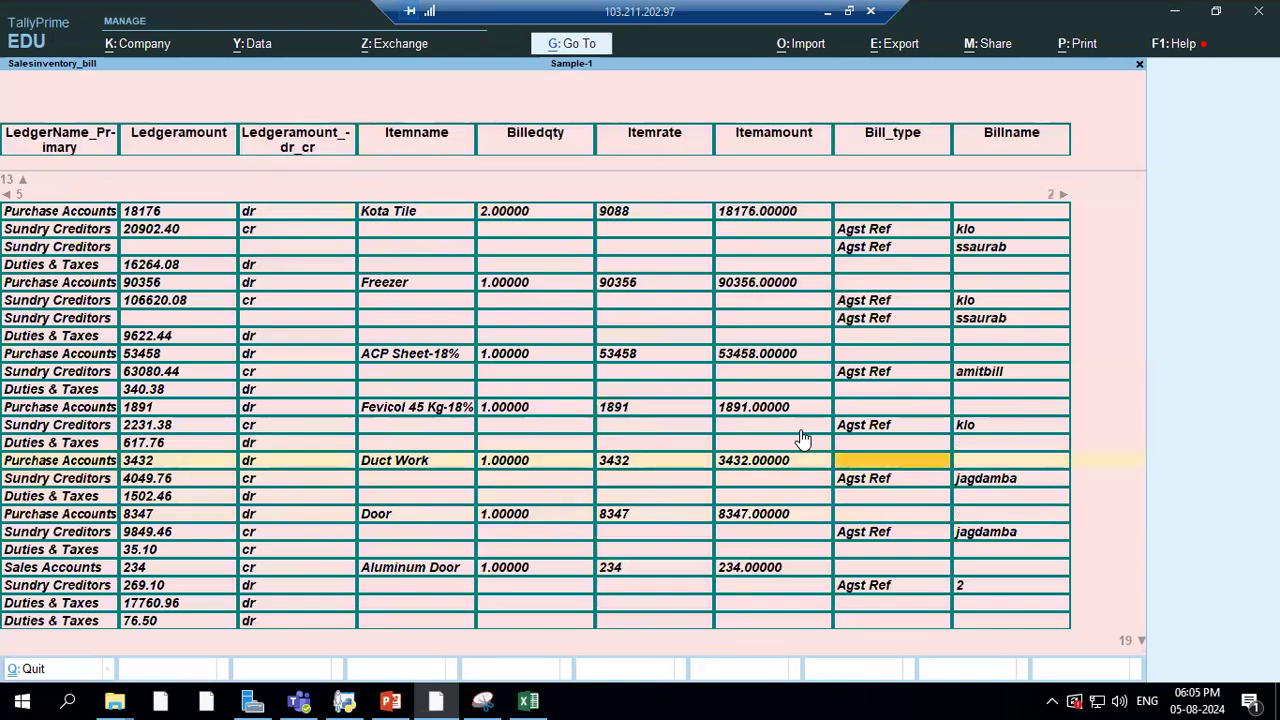
pyautogui.press('Left')
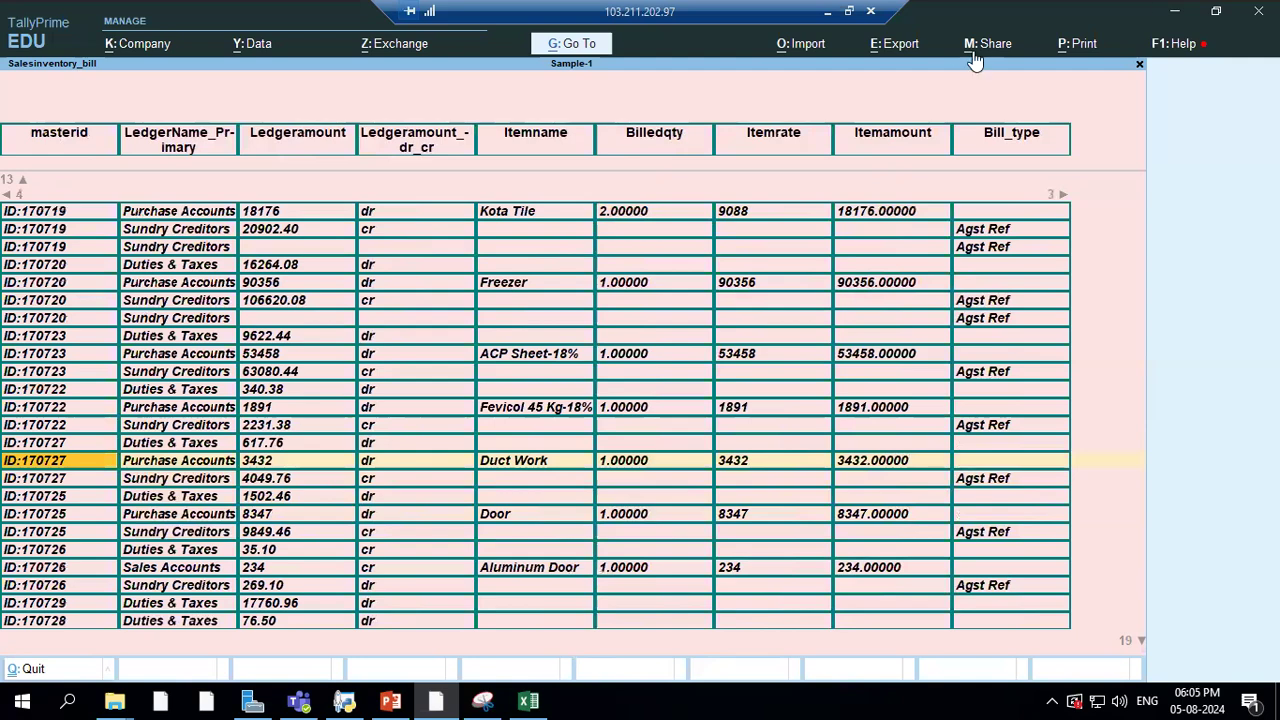
pyautogui.click(912, 44)
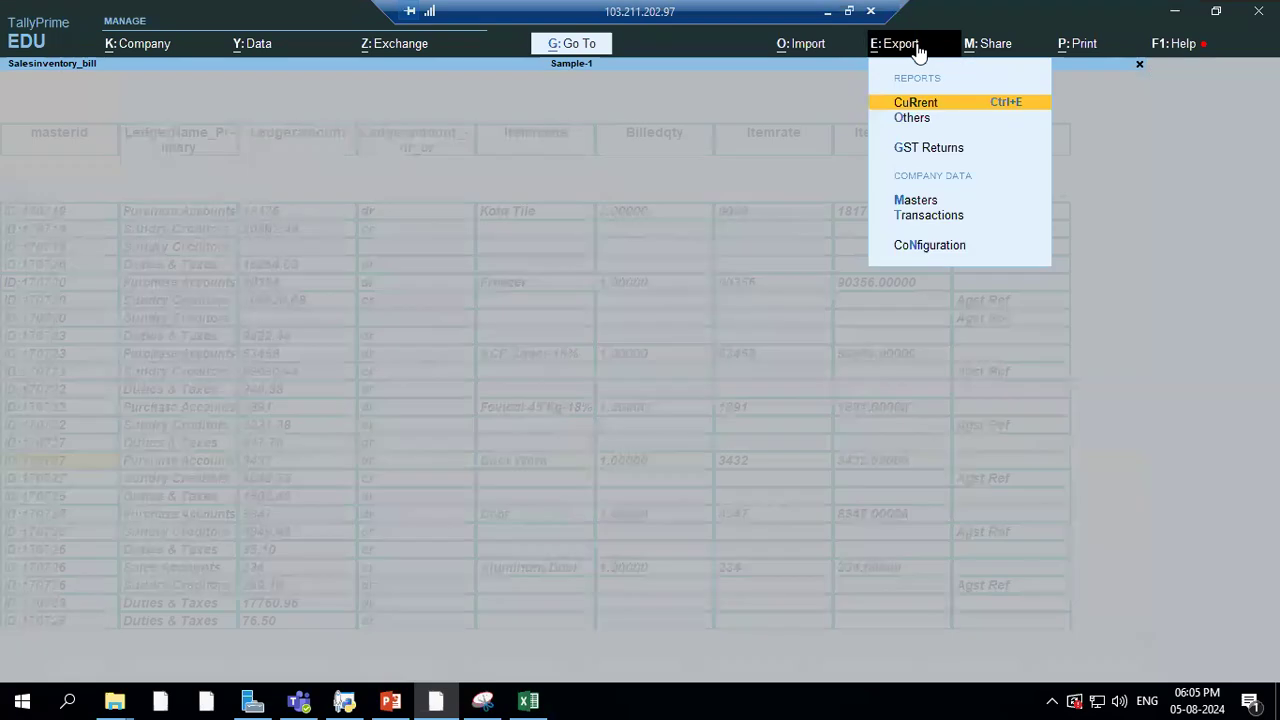
# Export the current Salesinventory_bill report, closing Excel after the file-creation failure and retrying.
pyautogui.click(920, 103)
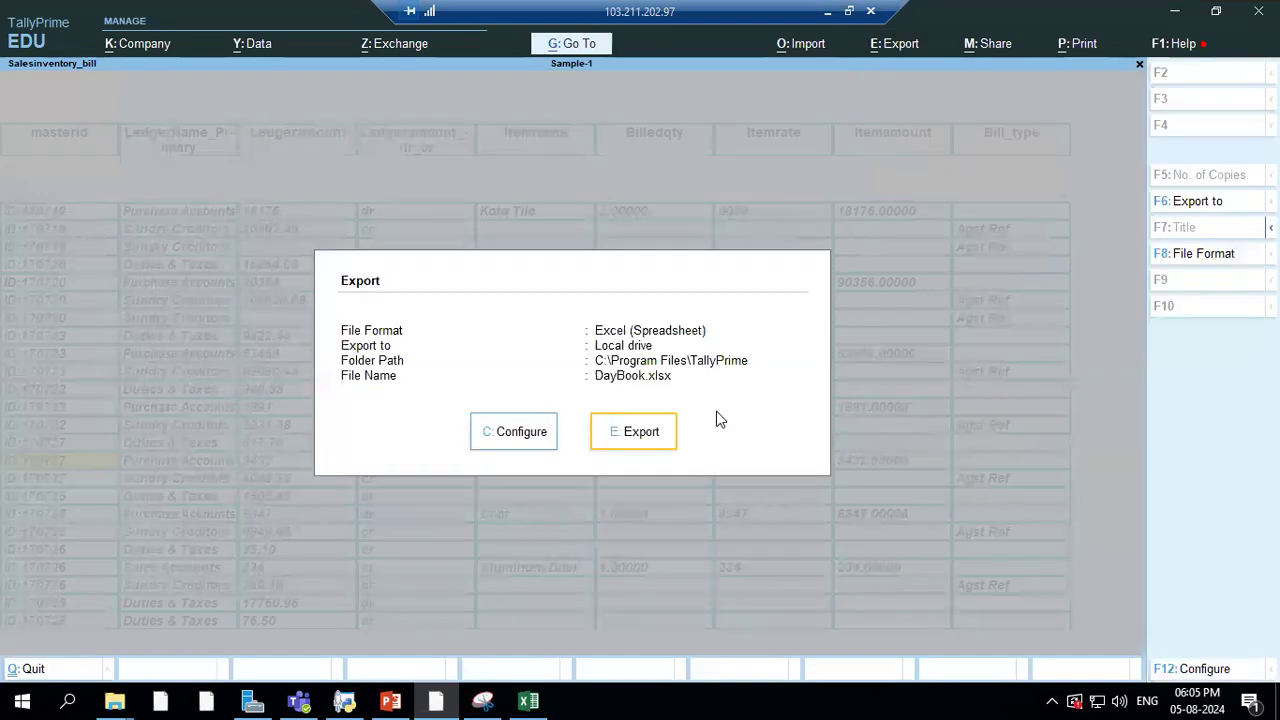
pyautogui.click(641, 435)
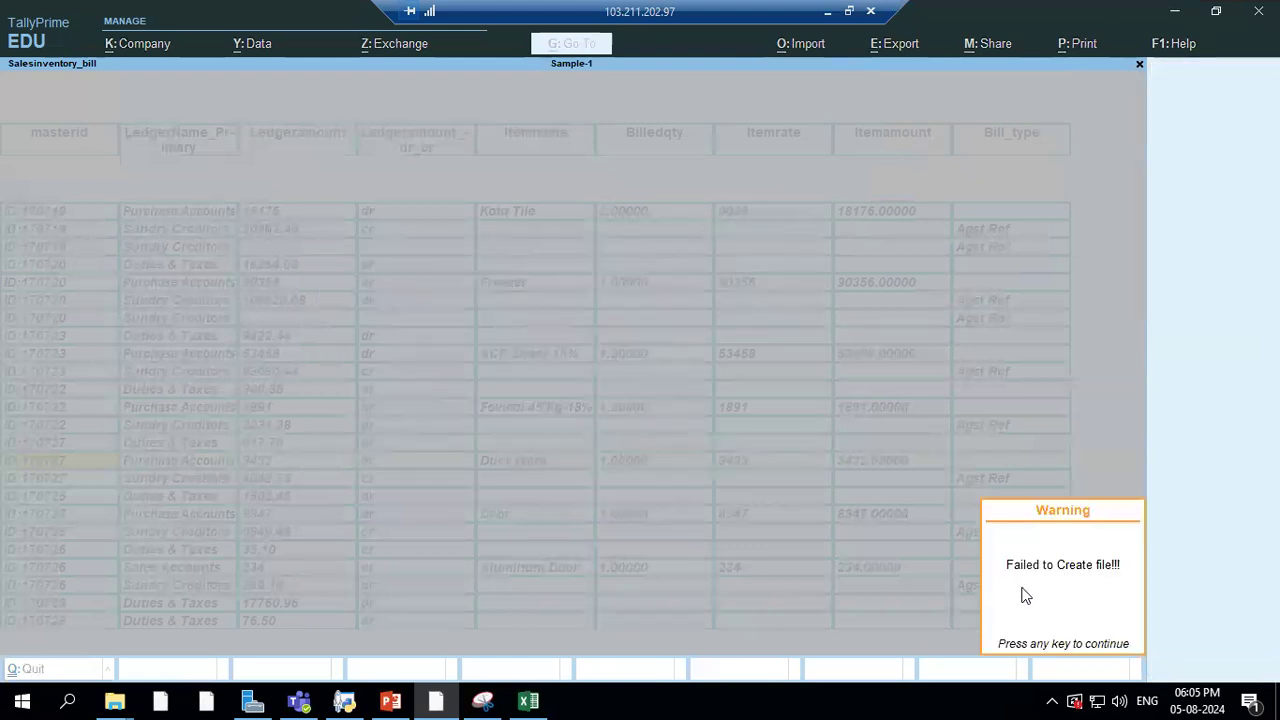
pyautogui.press('Return')
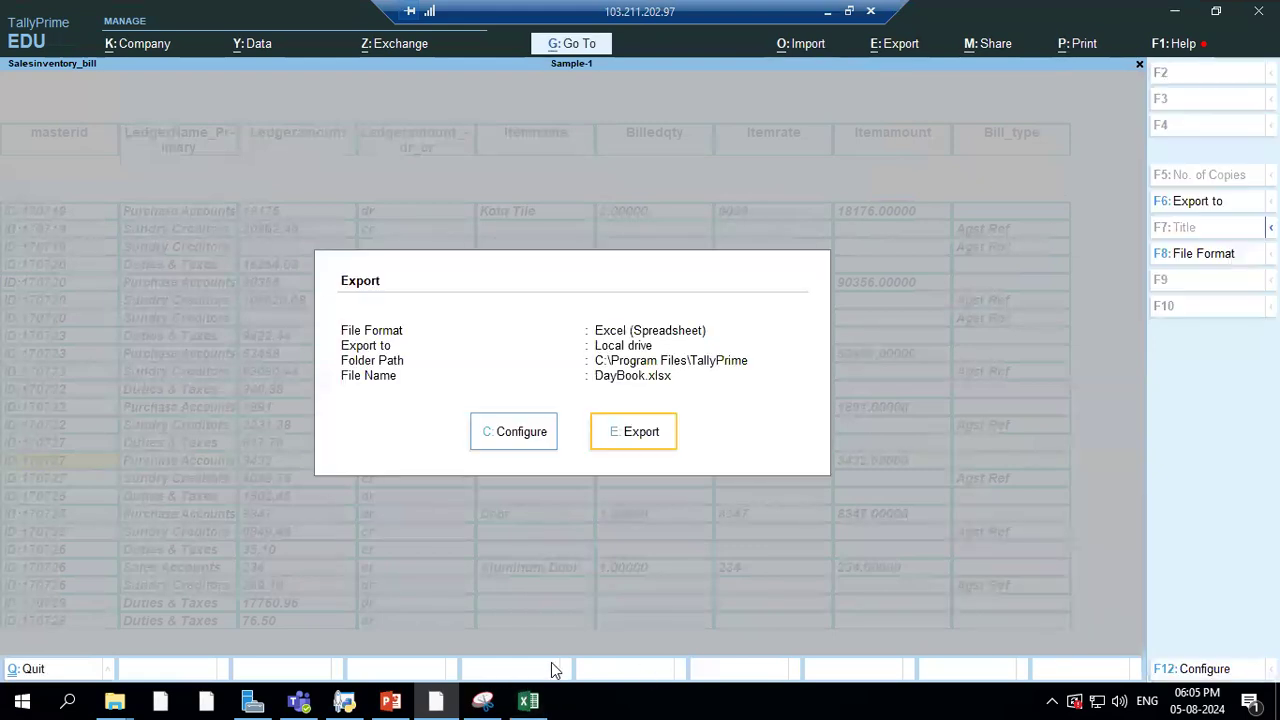
pyautogui.click(528, 700)
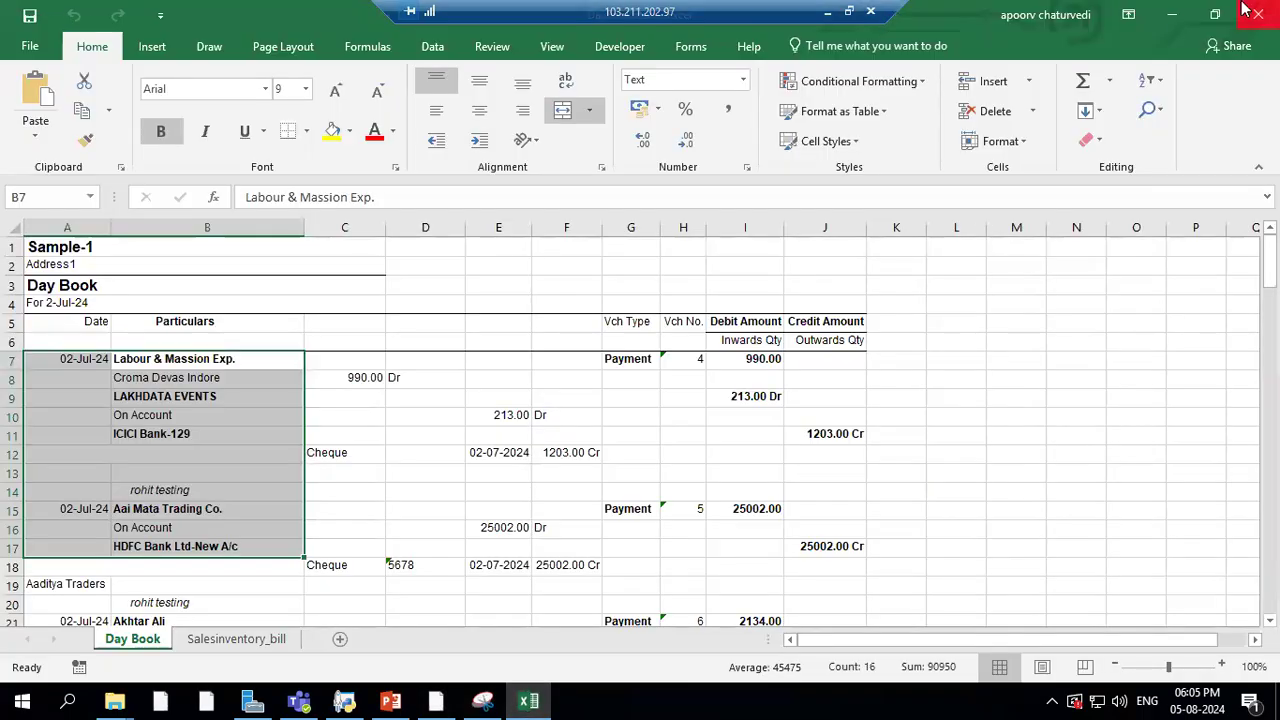
pyautogui.click(1256, 12)
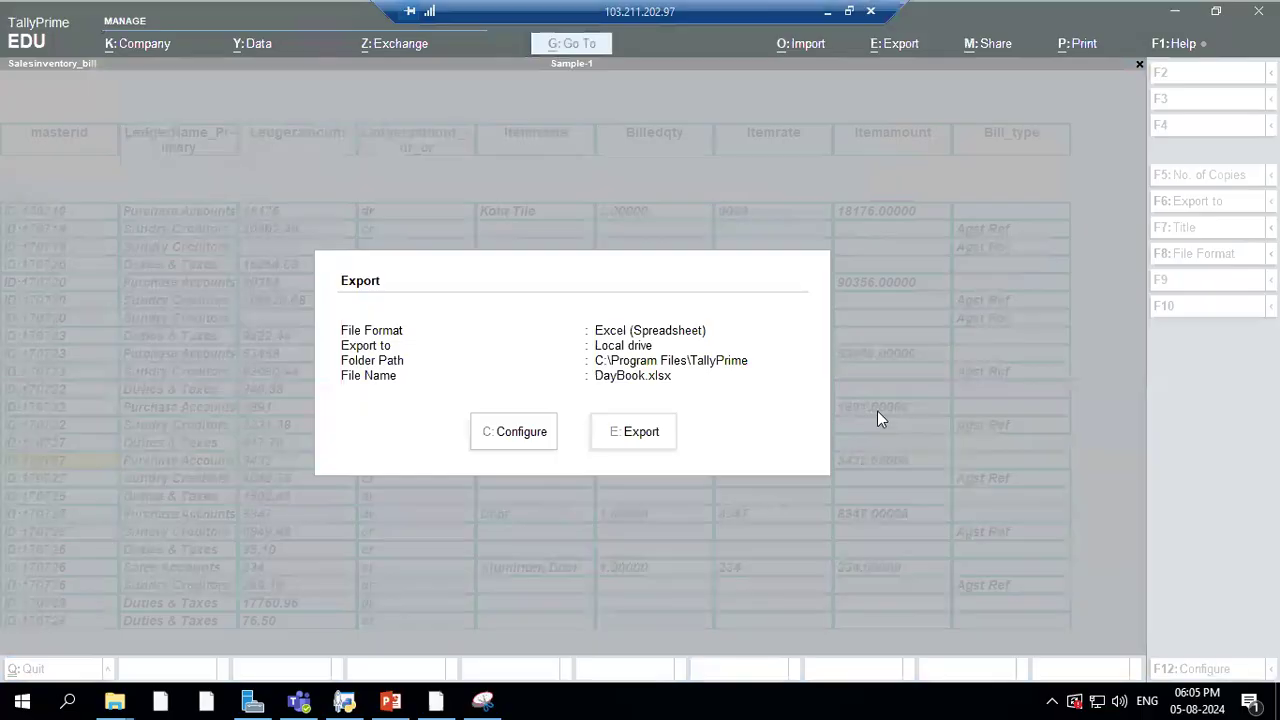
pyautogui.click(640, 432)
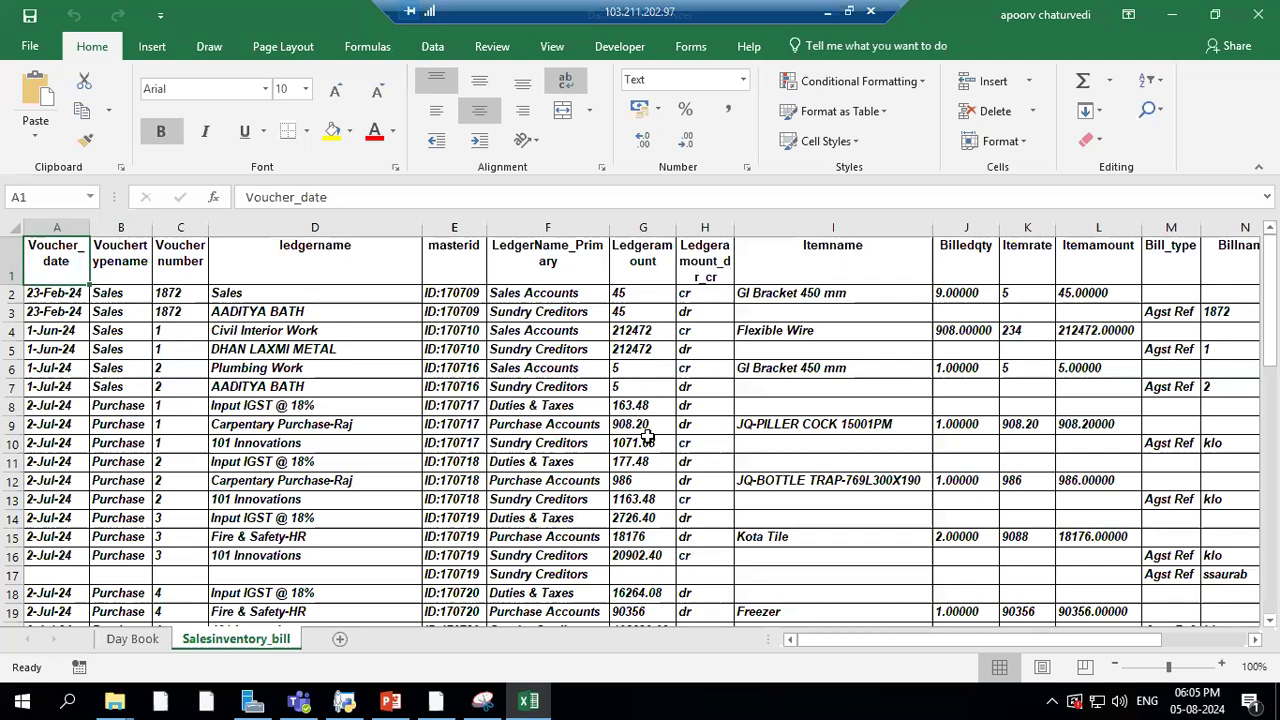
# On the Day Book sheet, review the LAKHDATA EVENTS, Labour & Massion Exp. and Croma Devas Indore entries.
pyautogui.click(120, 645)
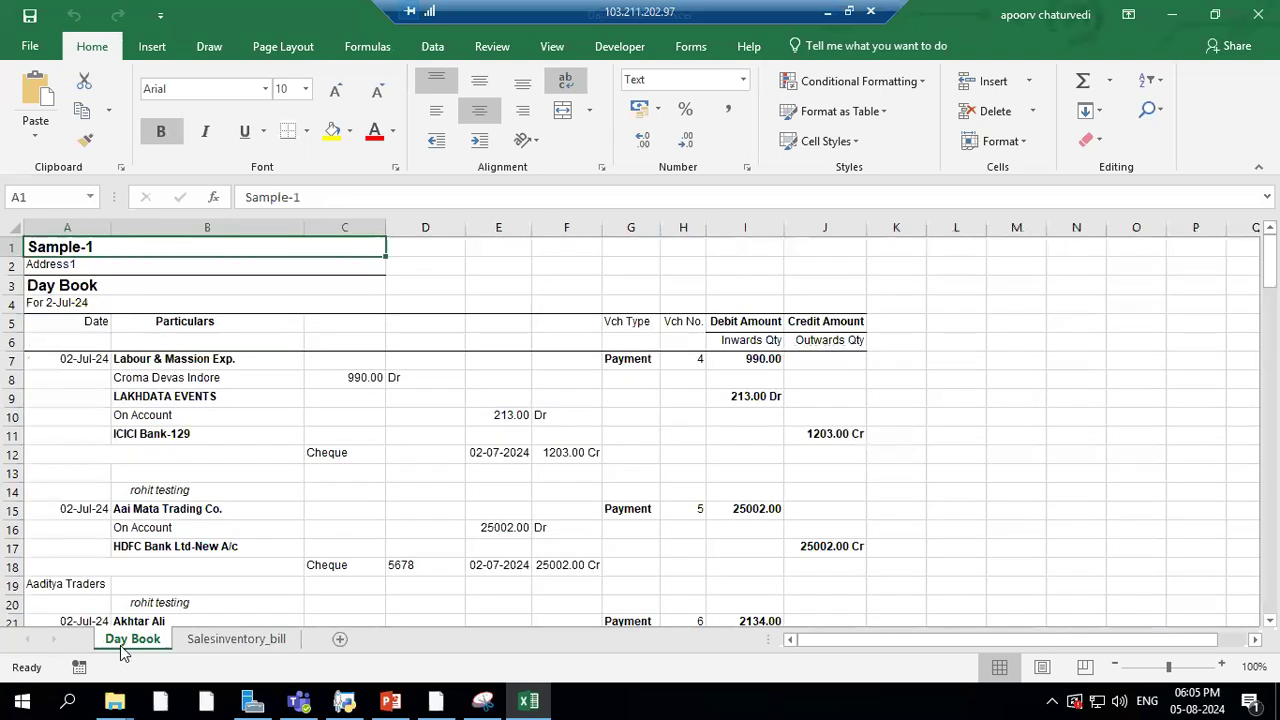
pyautogui.click(195, 400)
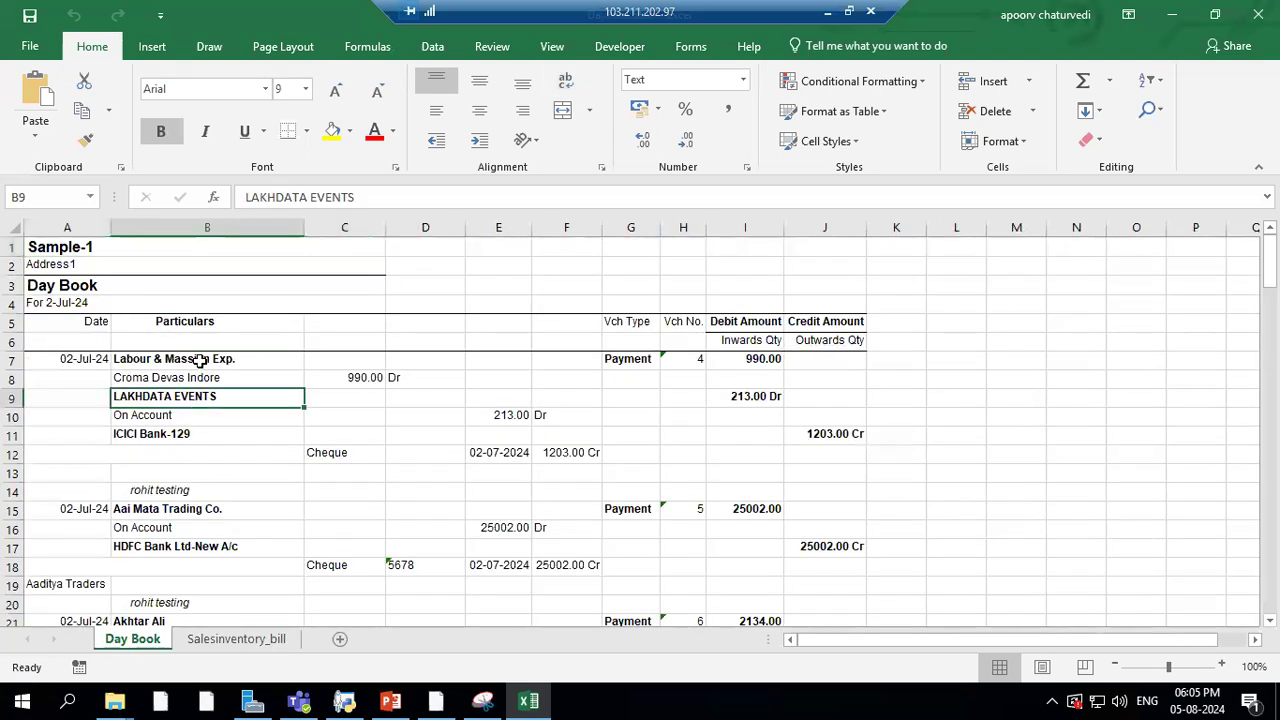
pyautogui.click(200, 360)
pyautogui.click(197, 377)
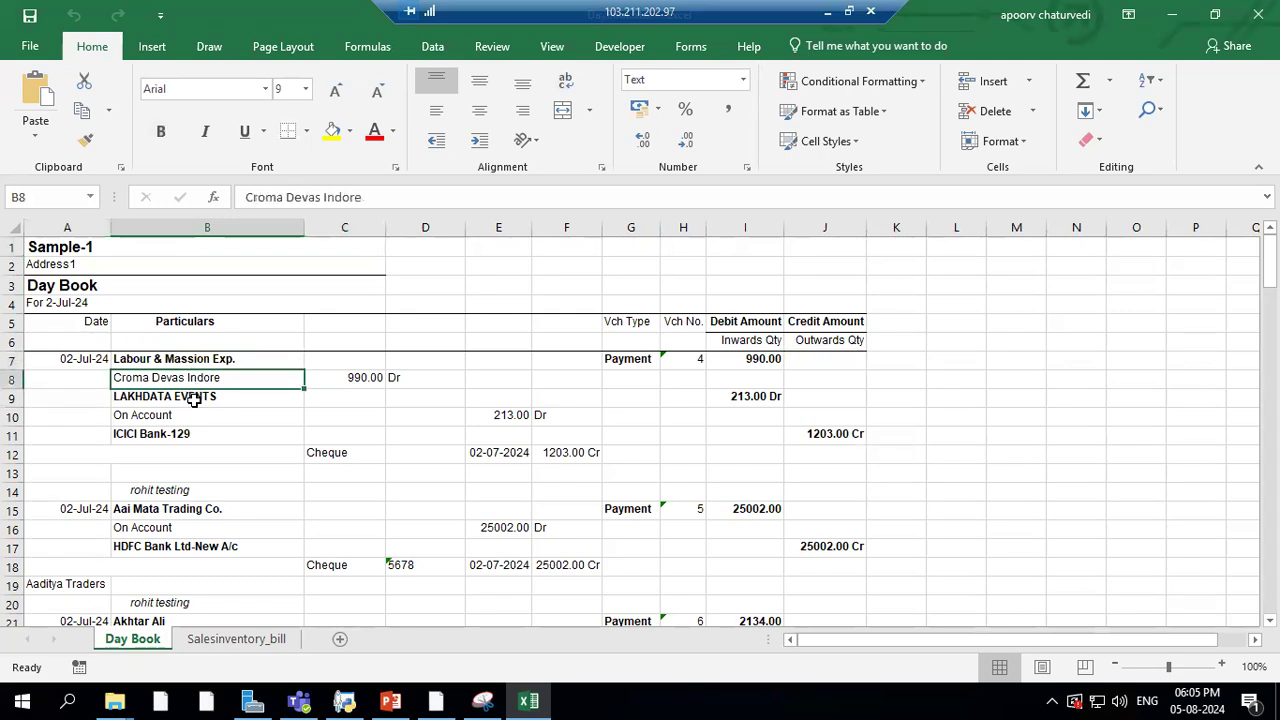
pyautogui.click(200, 360)
pyautogui.click(195, 378)
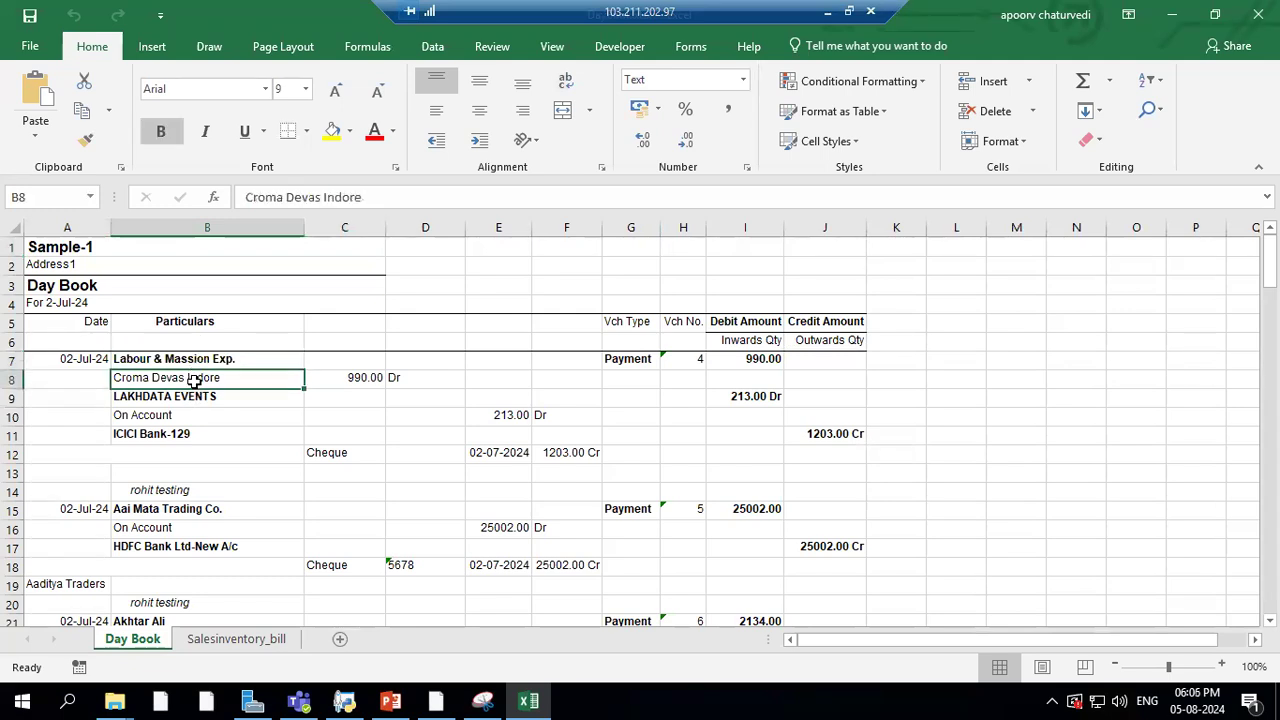
pyautogui.click(189, 397)
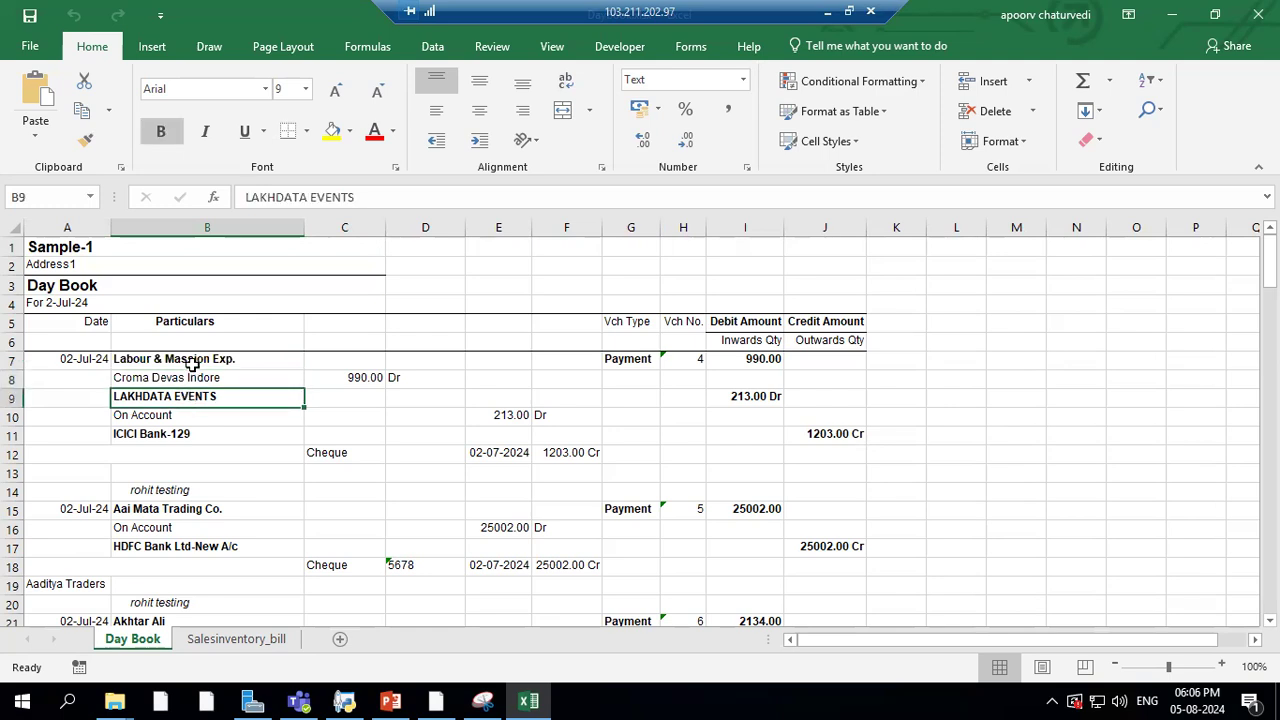
# Select the first payment voucher's rows A6:B18 and check its 990.00 Dr, ICICI Bank-129, 1203.00 Cr and 213.00 Dr amounts.
pyautogui.moveTo(192, 340); pyautogui.dragTo(192, 571)
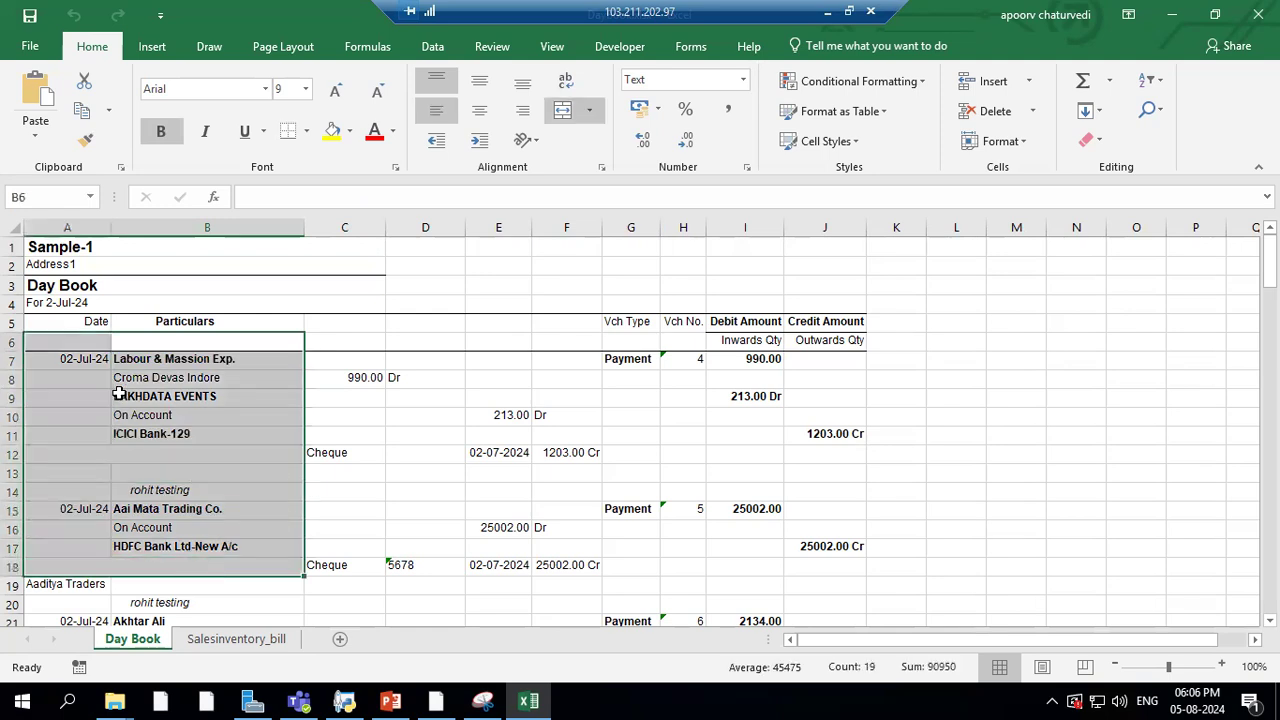
pyautogui.click(366, 376)
pyautogui.click(370, 438)
pyautogui.click(172, 437)
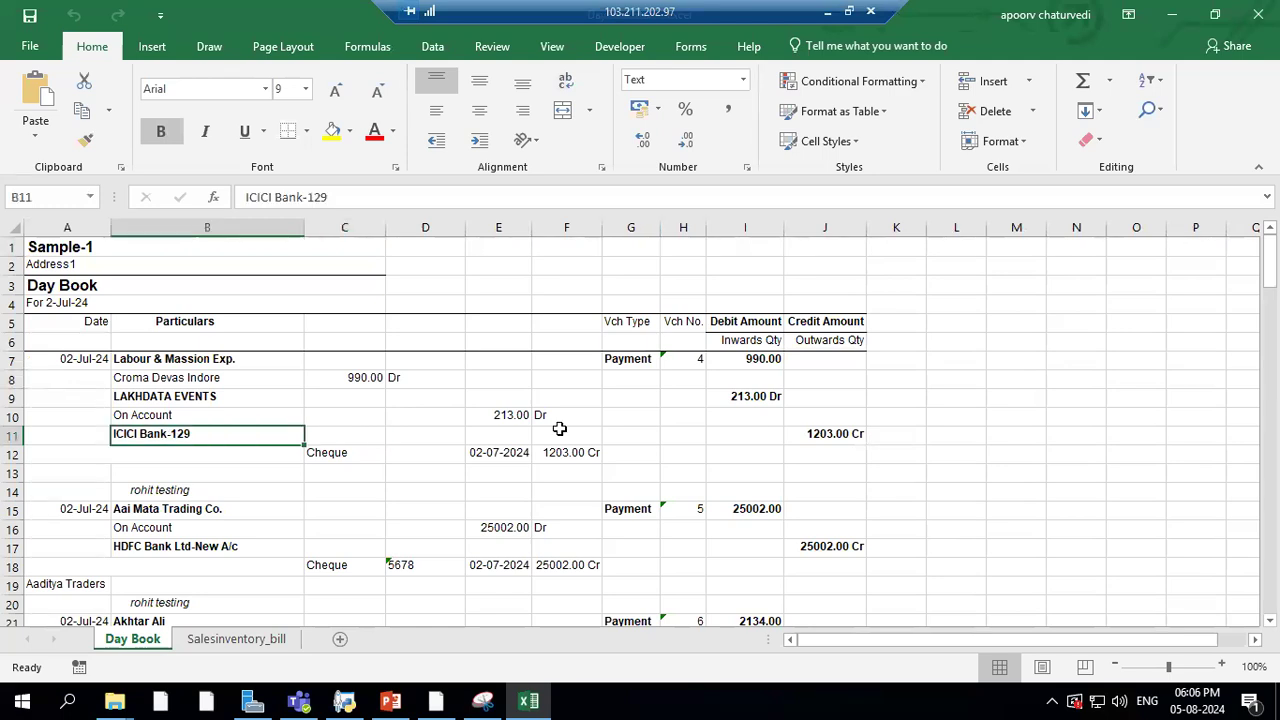
pyautogui.click(827, 432)
pyautogui.click(760, 396)
pyautogui.click(809, 433)
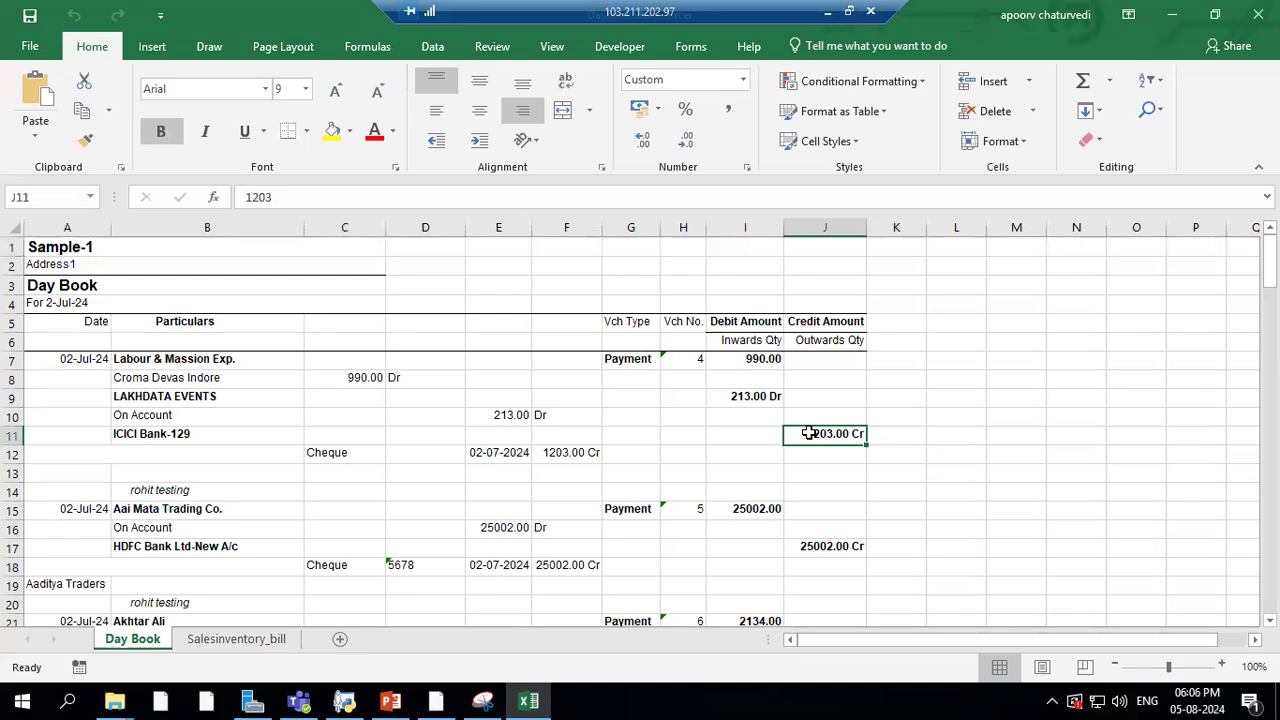
# Verify the Payment voucher type, the 1203.00 cheque amount, 213.00 Dr and cheque date 02-07-2024.
pyautogui.click(642, 505)
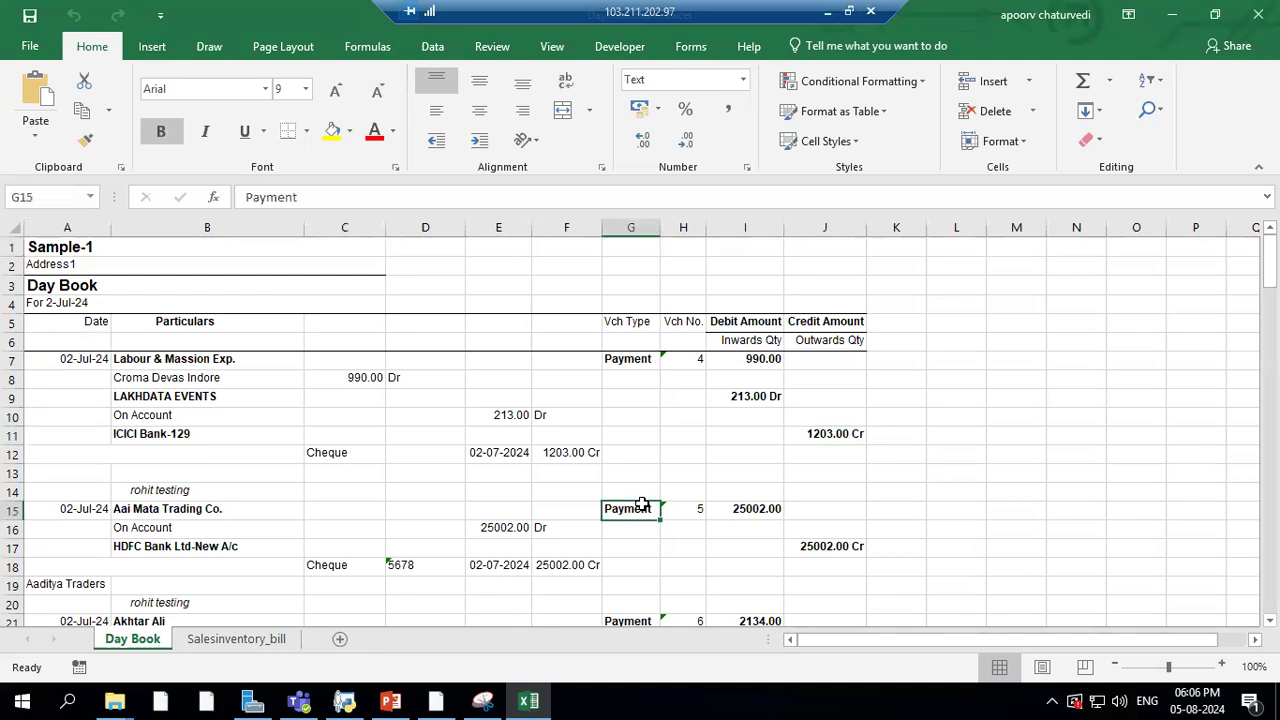
pyautogui.click(586, 452)
pyautogui.click(498, 415)
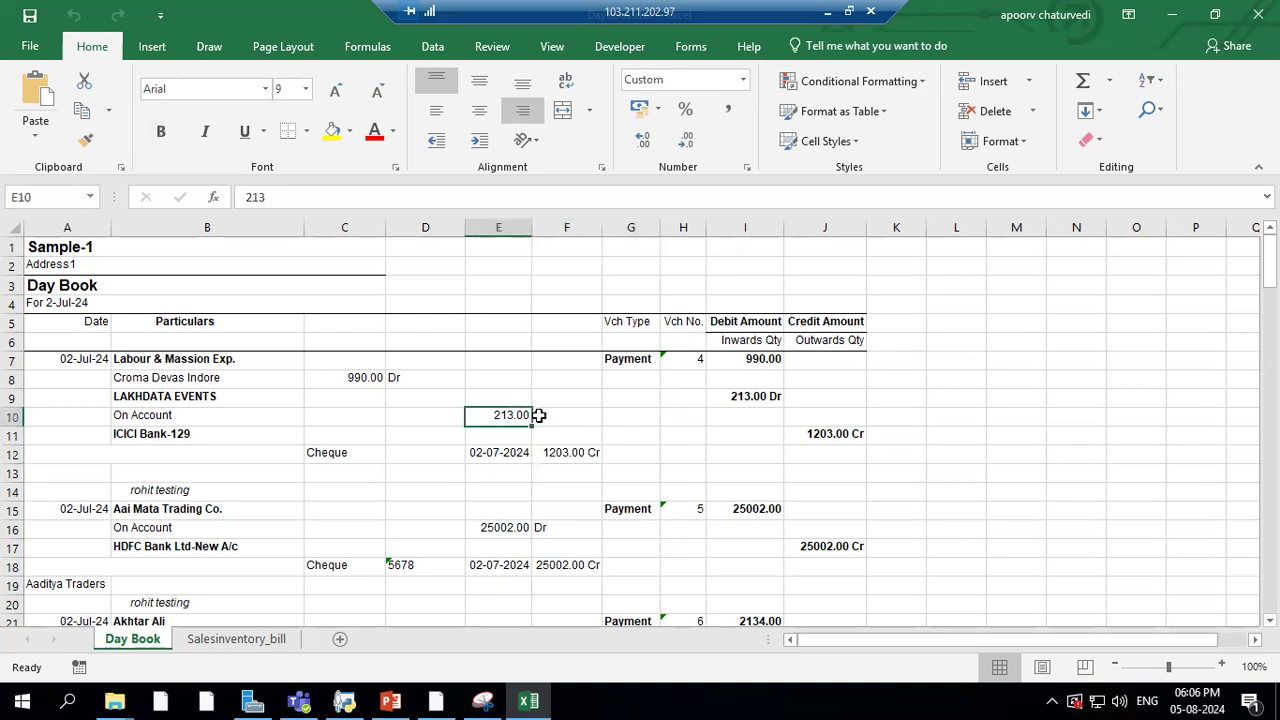
pyautogui.click(541, 415)
pyautogui.click(580, 454)
pyautogui.click(499, 452)
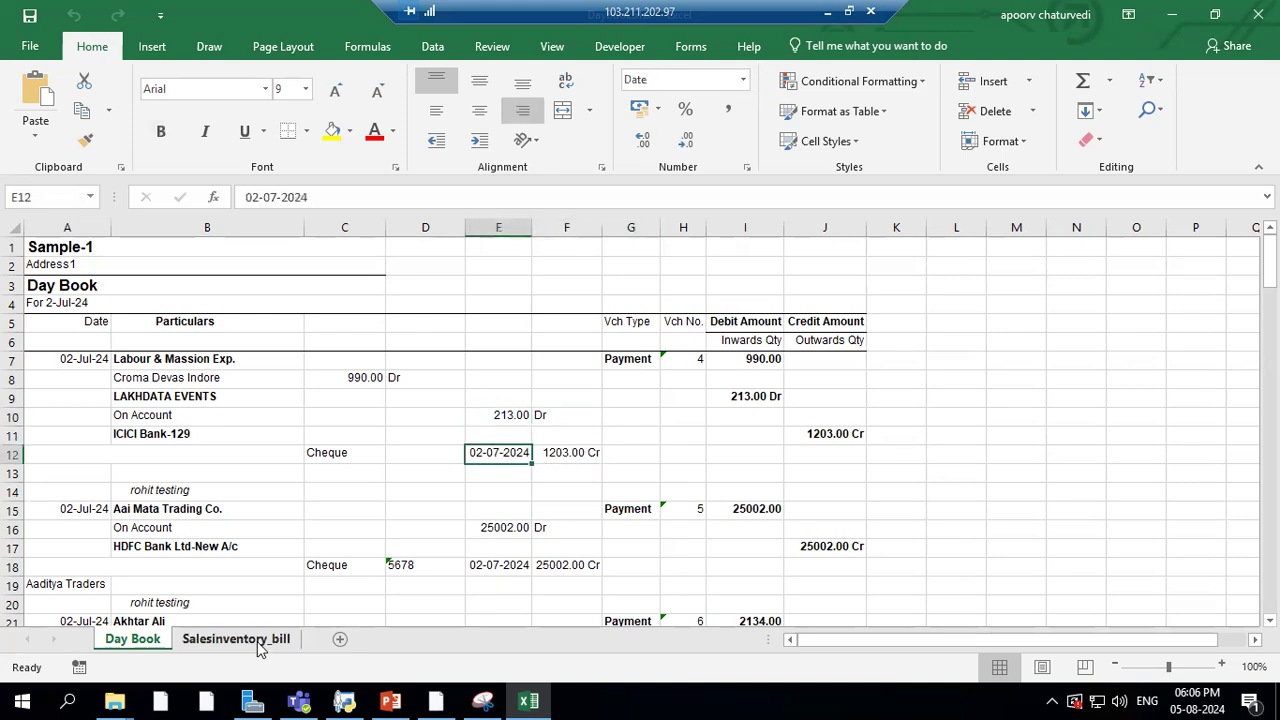
# On the Salesinventory_bill sheet, check GI Bracket 450 mm's rate 5 and the Freezer row, then return to TallyPrime.
pyautogui.click(240, 640)
pyautogui.click(735, 380)
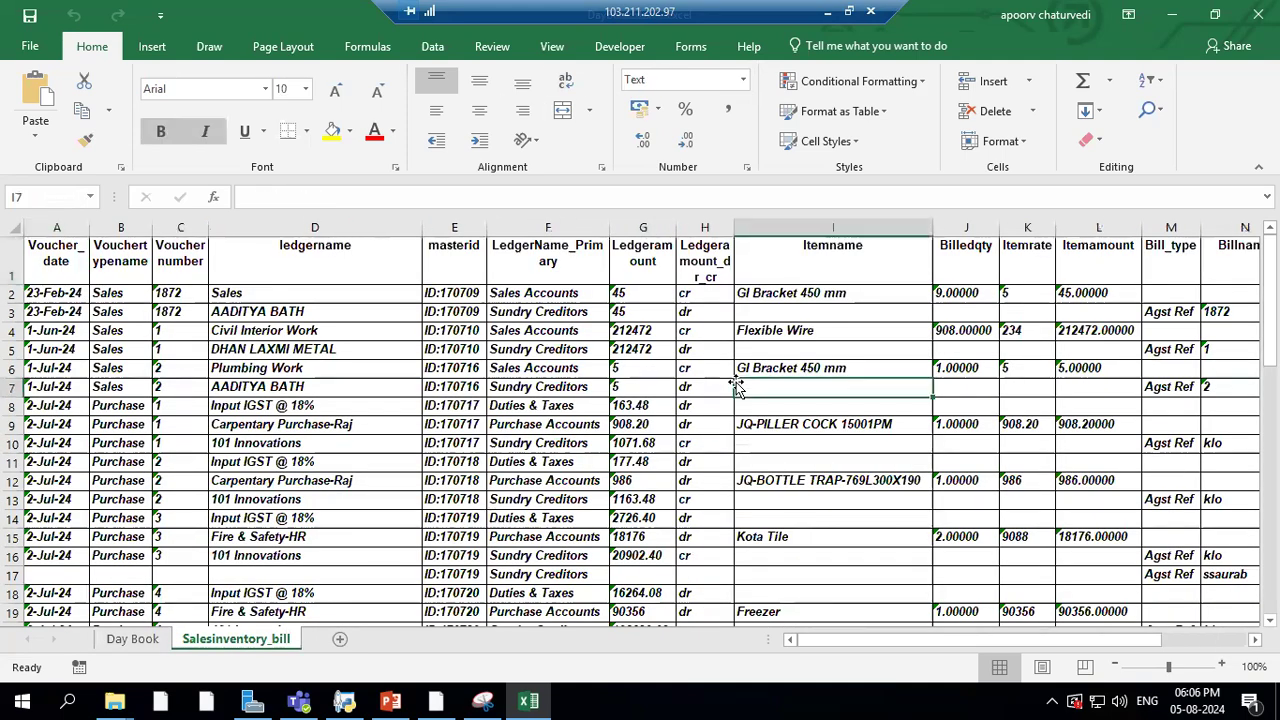
pyautogui.click(1010, 367)
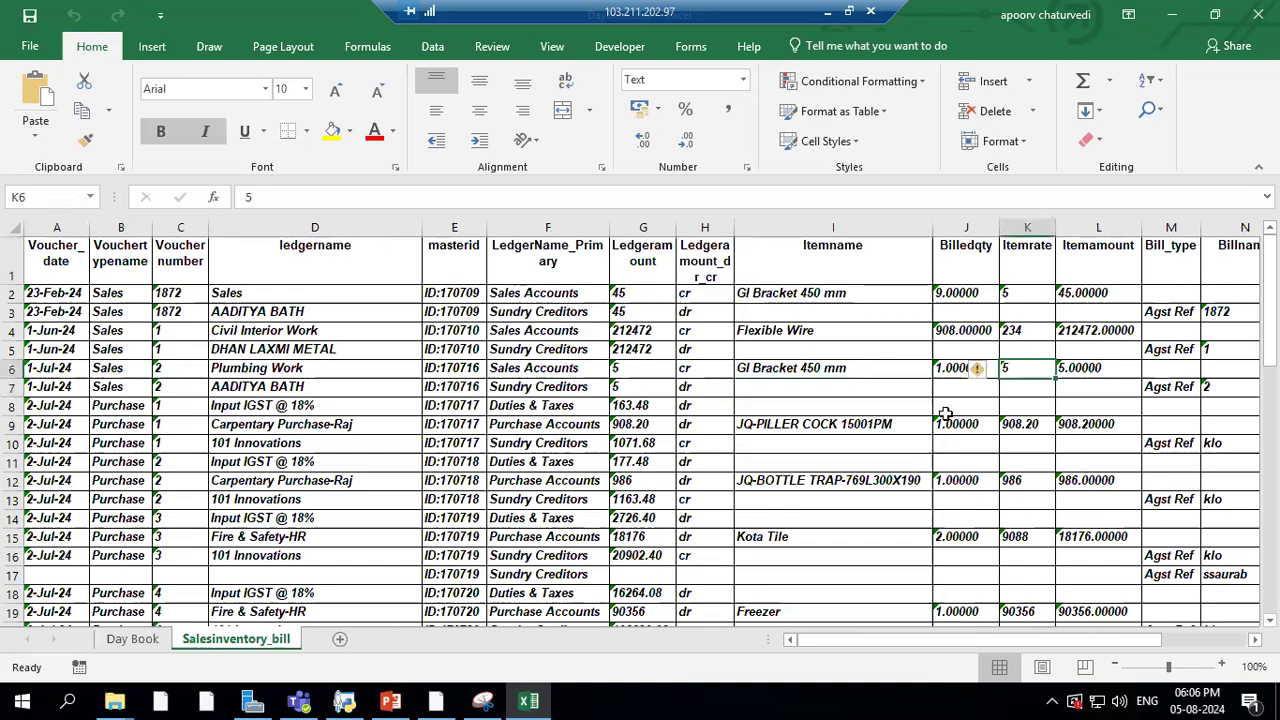
pyautogui.moveTo(60, 262); pyautogui.dragTo(900, 614)
pyautogui.moveTo(780, 611); pyautogui.dragTo(1148, 600)
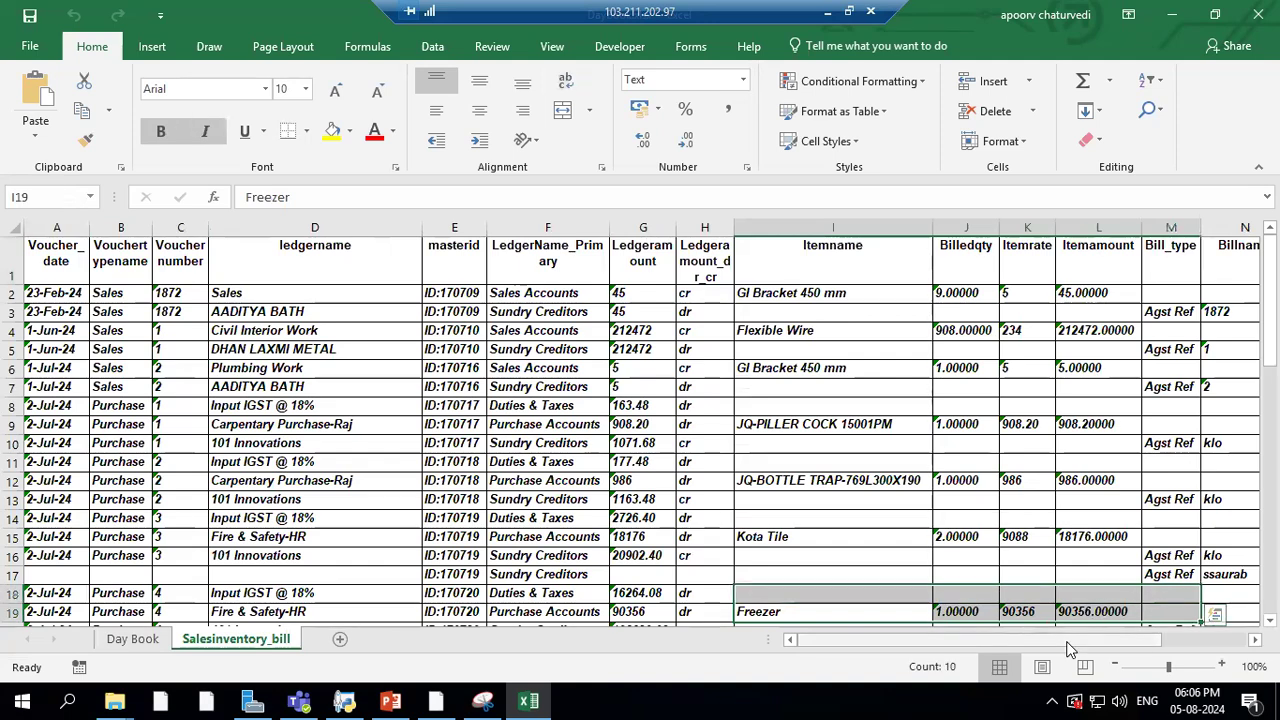
pyautogui.hscroll(3, 1150, 640)
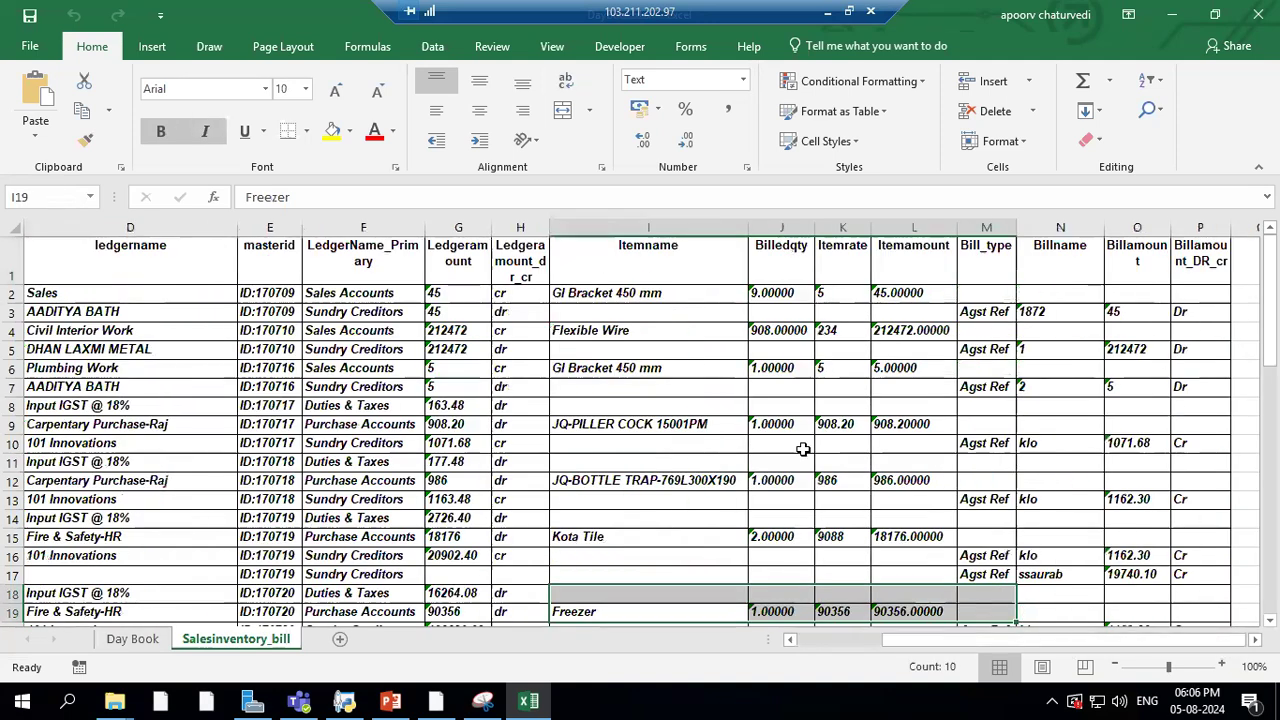
pyautogui.click(436, 700)
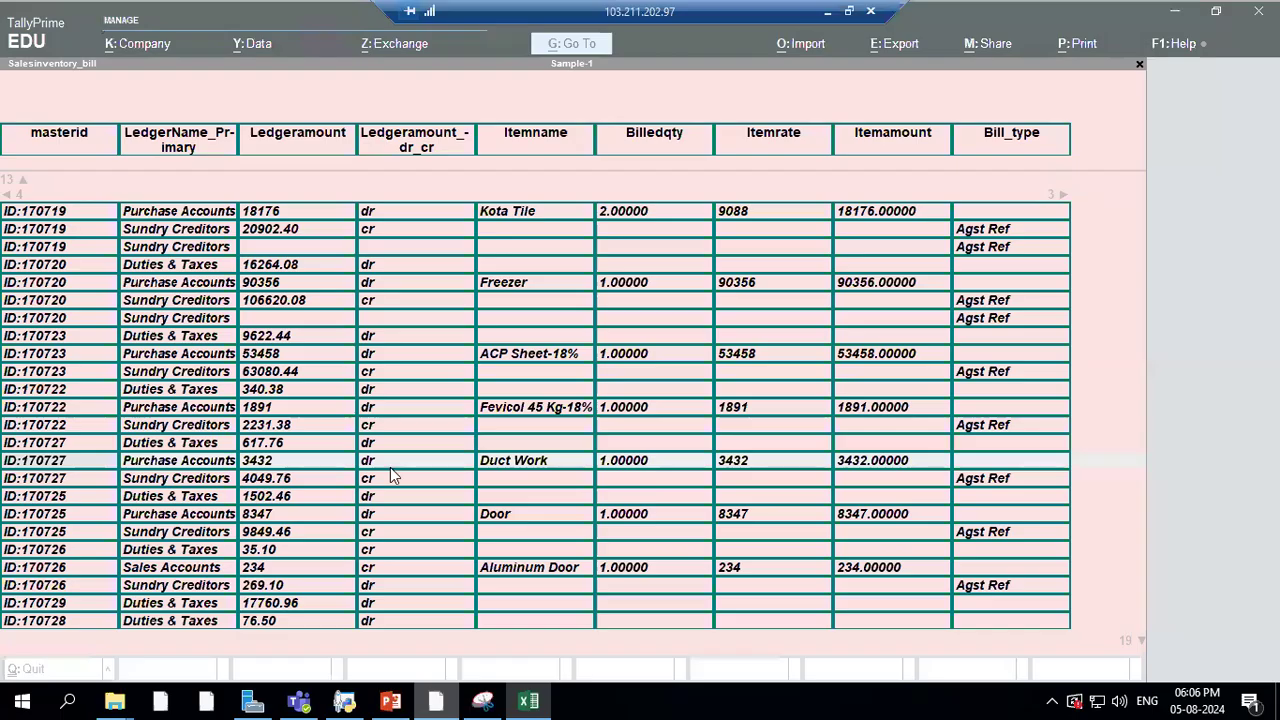
# Open purchase voucher No. 9 (Input IGST @ 18%) from the report, close it, and go back to Excel.
pyautogui.click(33, 229)
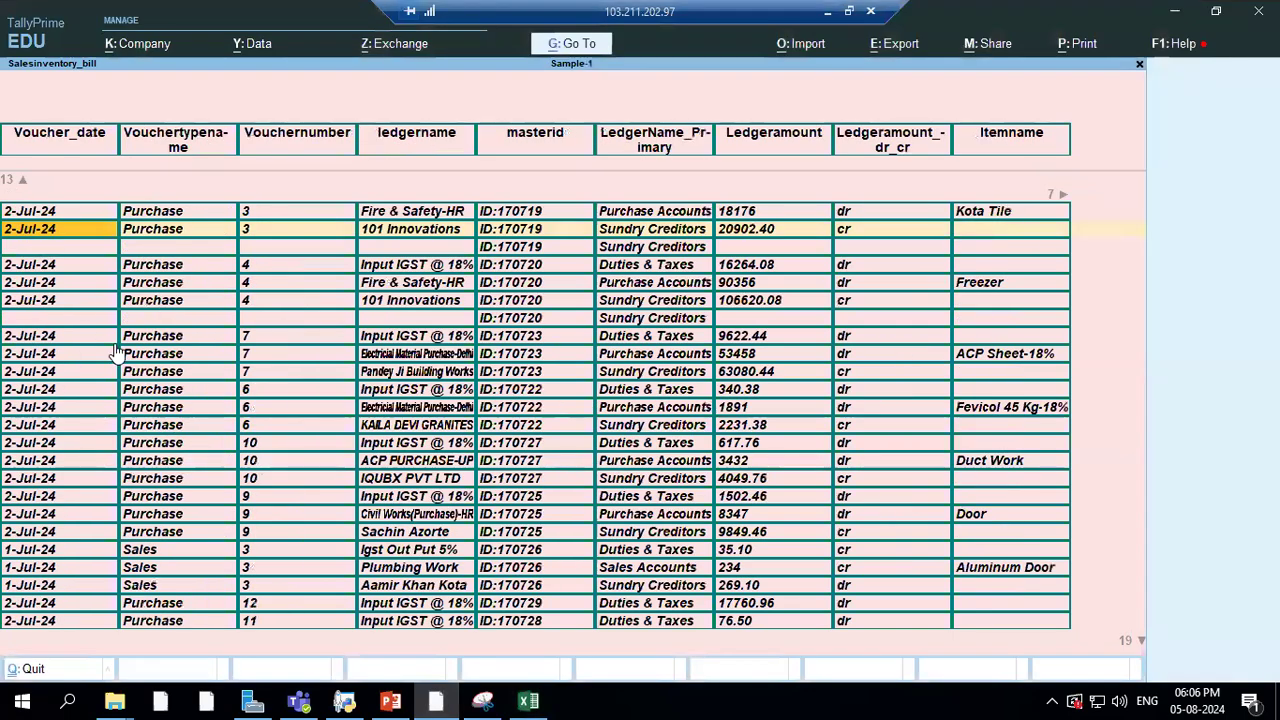
pyautogui.click(513, 302)
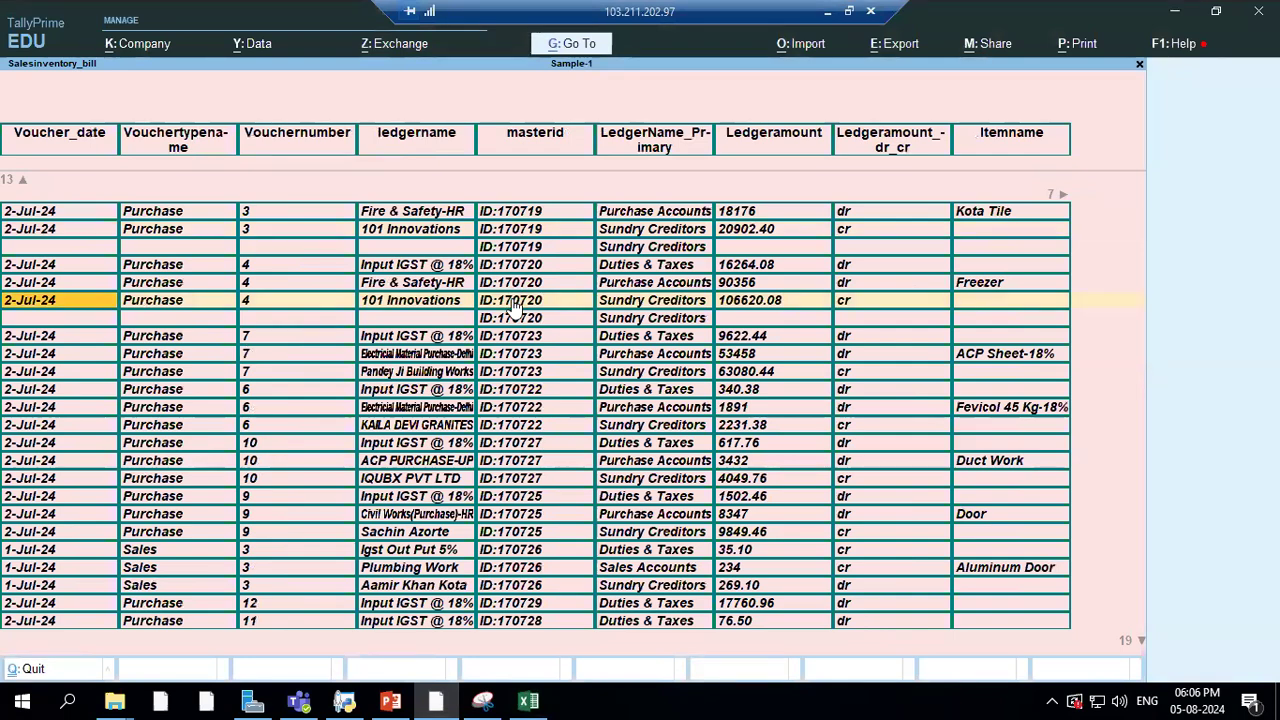
pyautogui.click(515, 500)
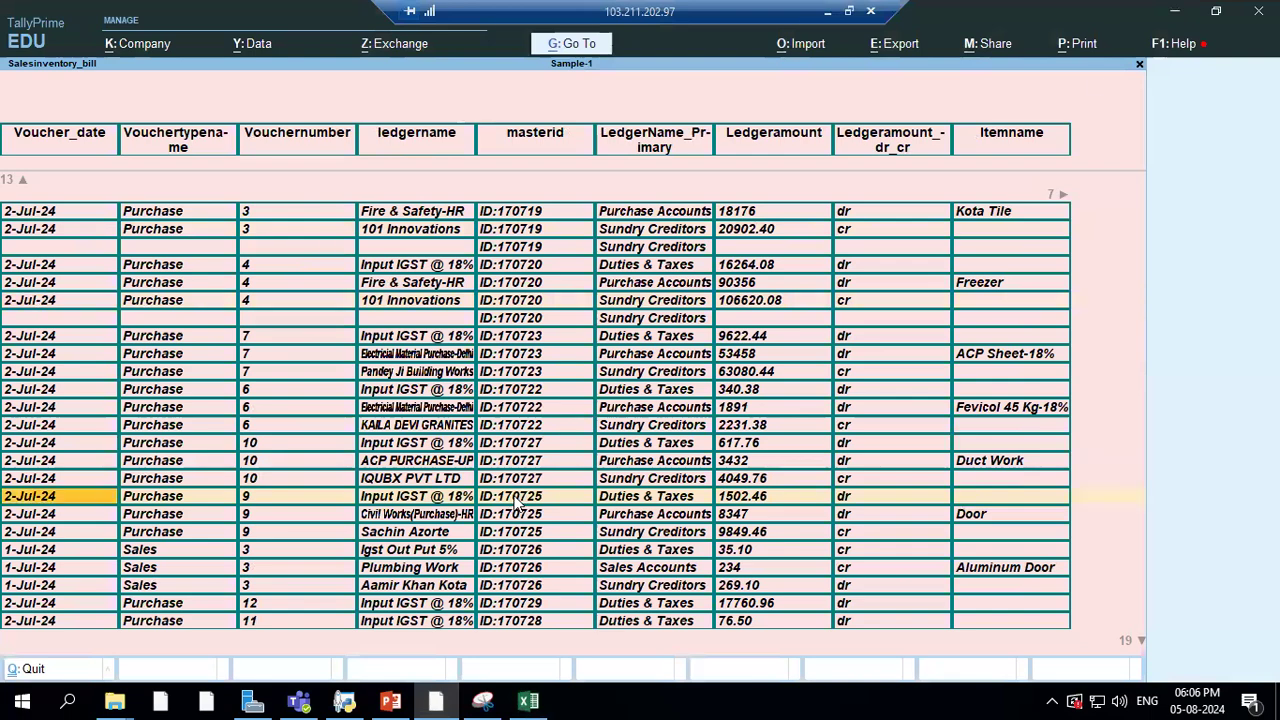
pyautogui.click(513, 503)
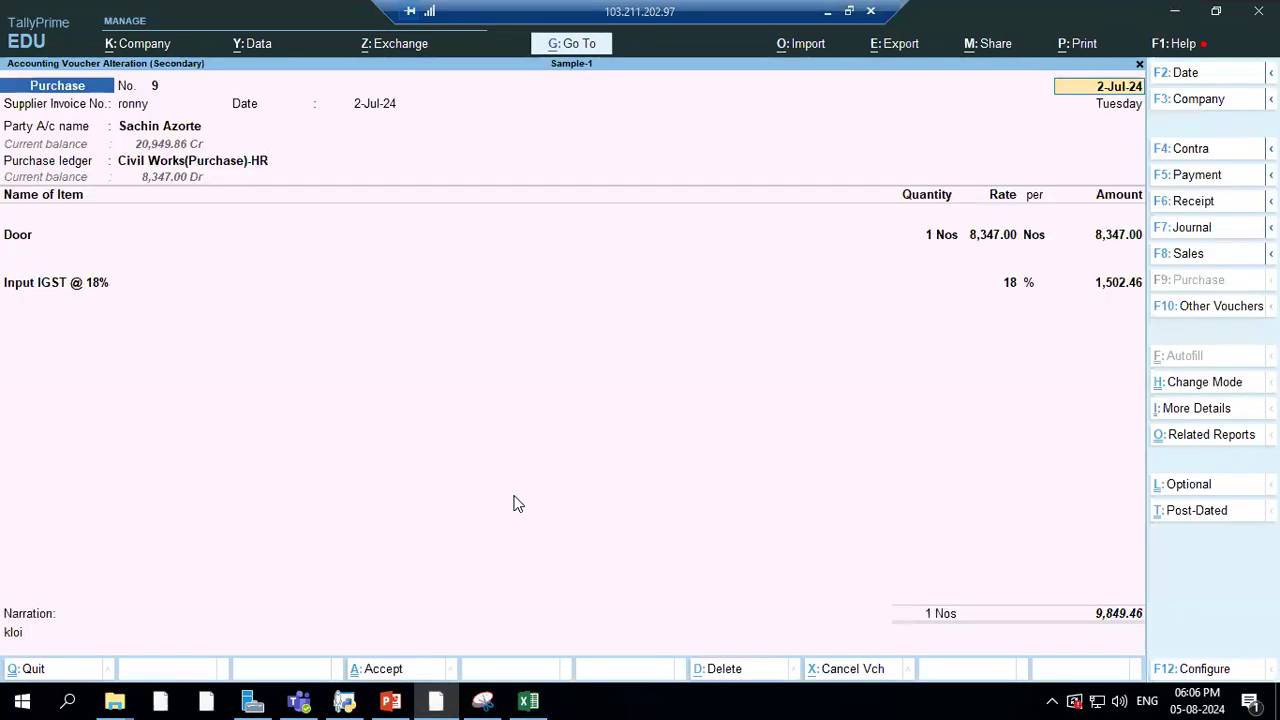
pyautogui.click(40, 670)
pyautogui.click(528, 701)
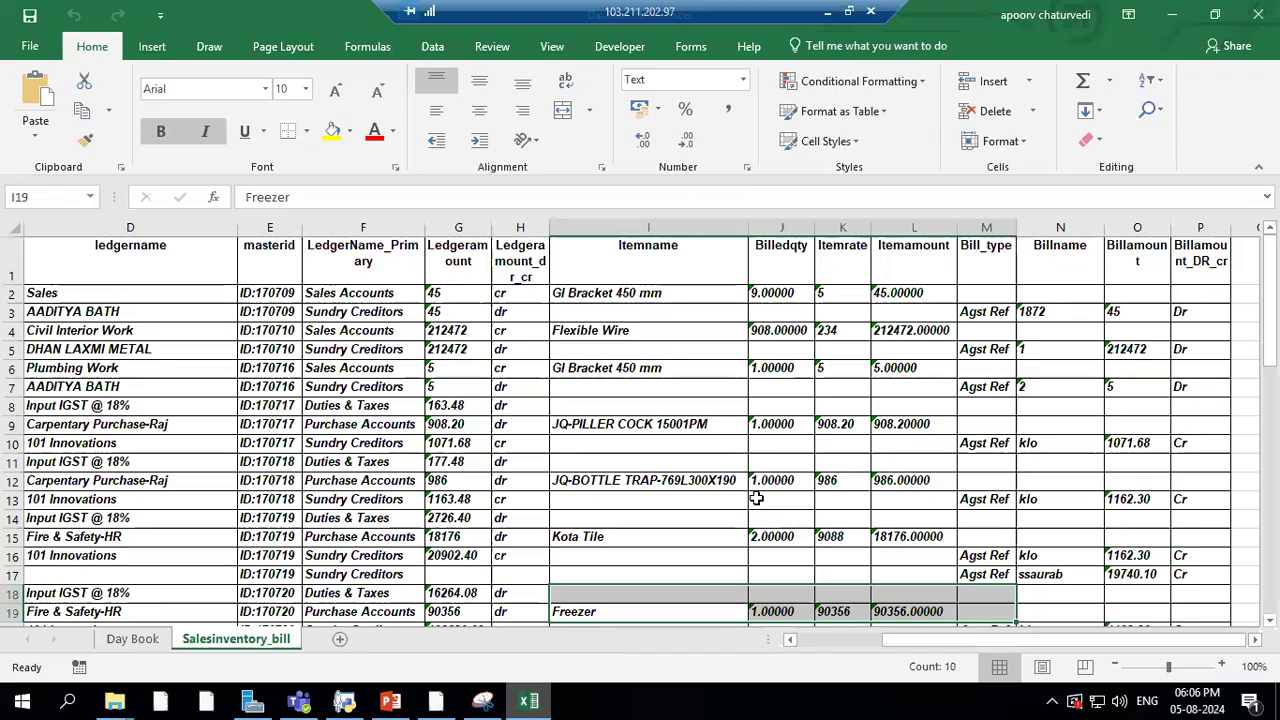
pyautogui.click(755, 498)
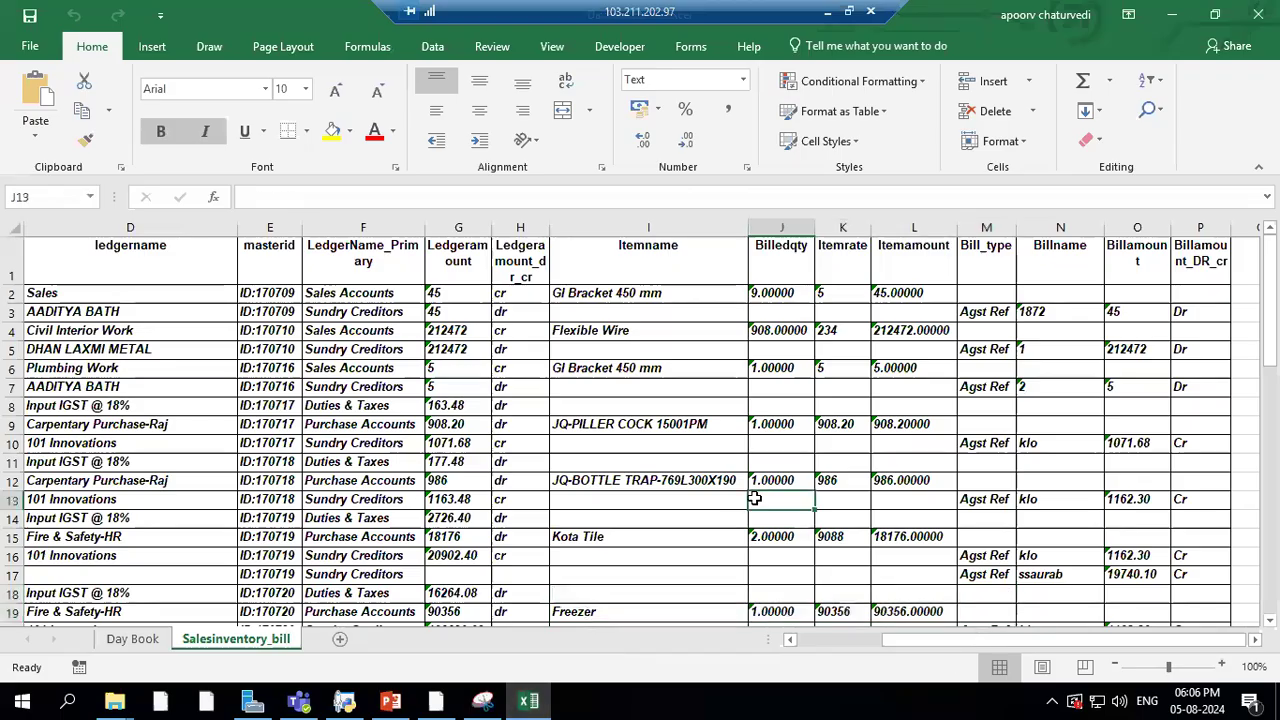